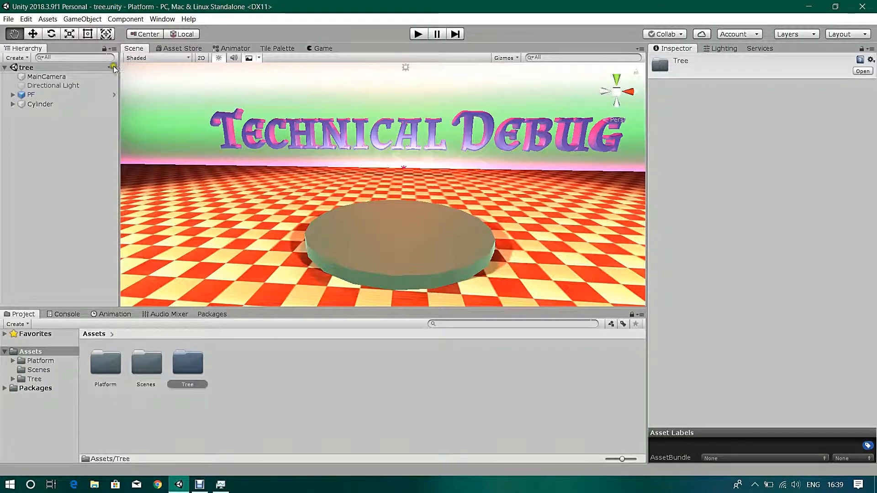
- Add a new Tree via GameObject > 3D Object > Tree and open its Tree prefab for editing
{"action": "left_click", "coordinate": [89, 19]}
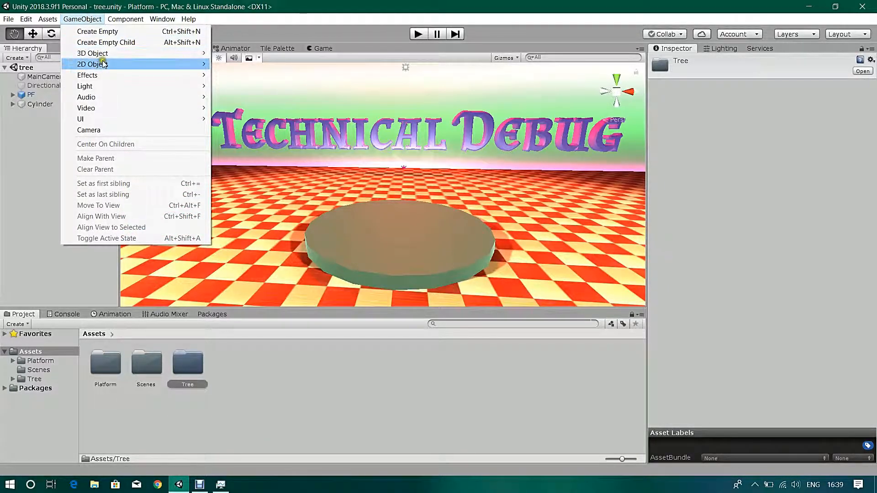
{"action": "mouse_move", "coordinate": [105, 54]}
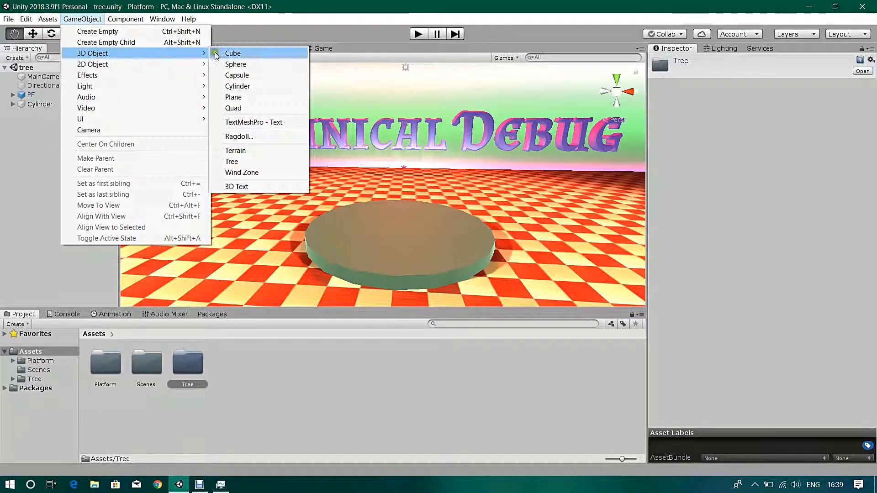
{"action": "left_click", "coordinate": [253, 162]}
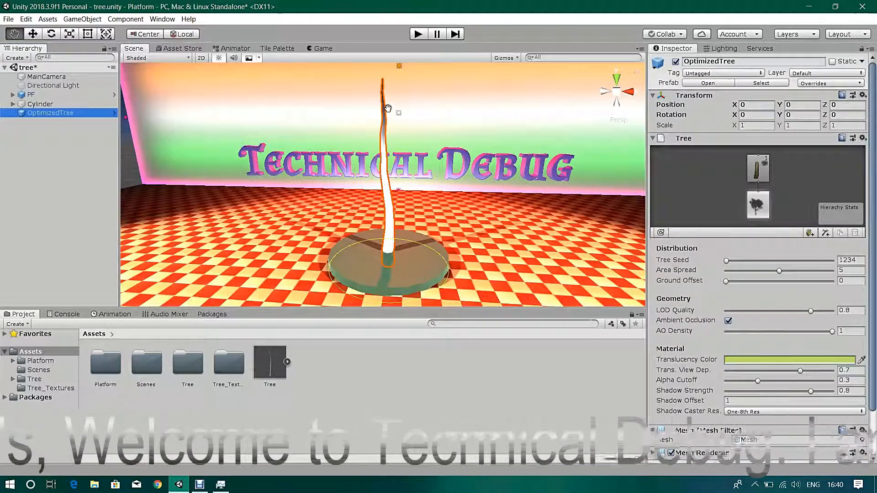
{"action": "left_click", "coordinate": [114, 113]}
{"action": "scroll", "coordinate": [437, 209], "scroll_direction": "up", "scroll_amount": 3}
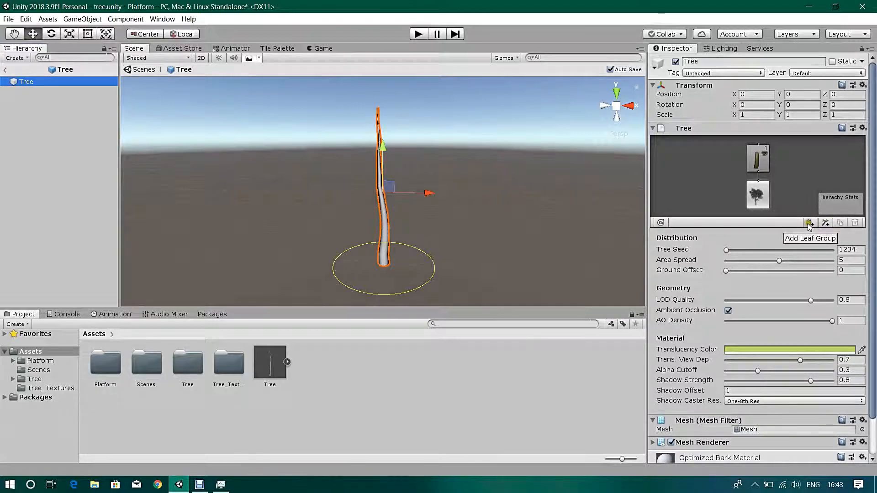
- On the root node, set Tree Seed to 0 and Area Spread to 4.68
{"action": "left_click", "coordinate": [755, 197]}
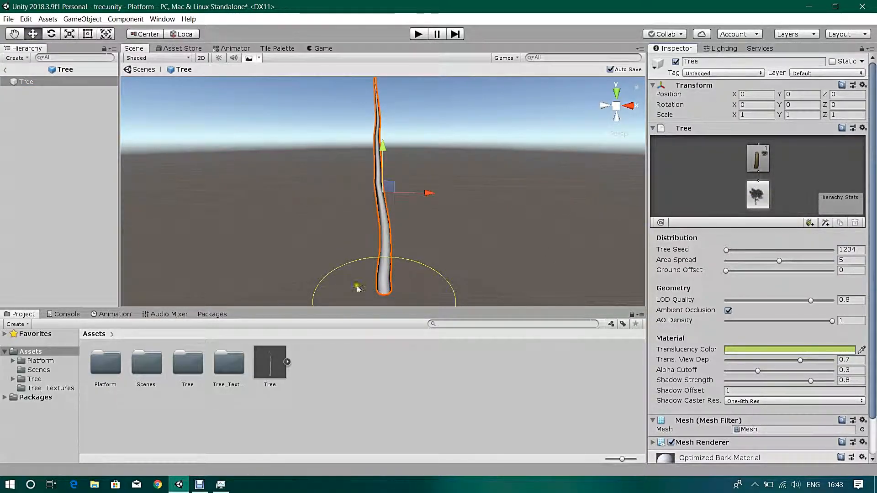
{"action": "scroll", "coordinate": [369, 289], "scroll_direction": "down", "scroll_amount": 2}
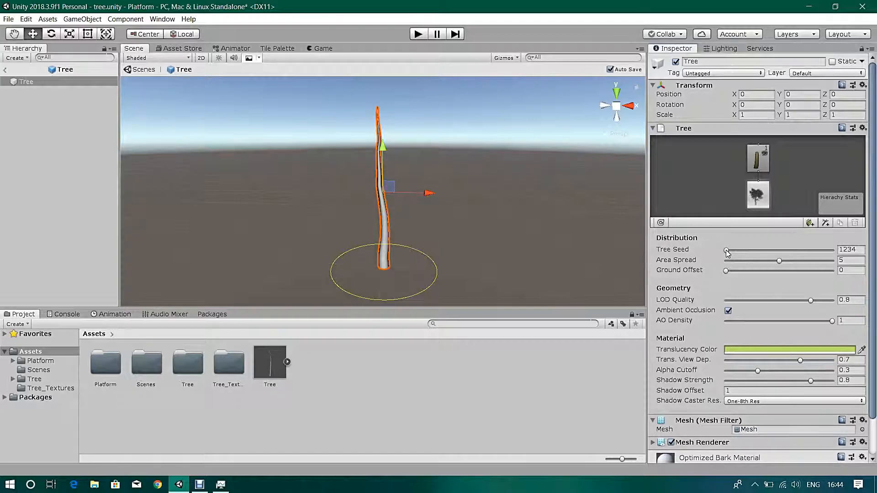
{"action": "left_click_drag", "start_coordinate": [726, 252], "coordinate": [733, 253]}
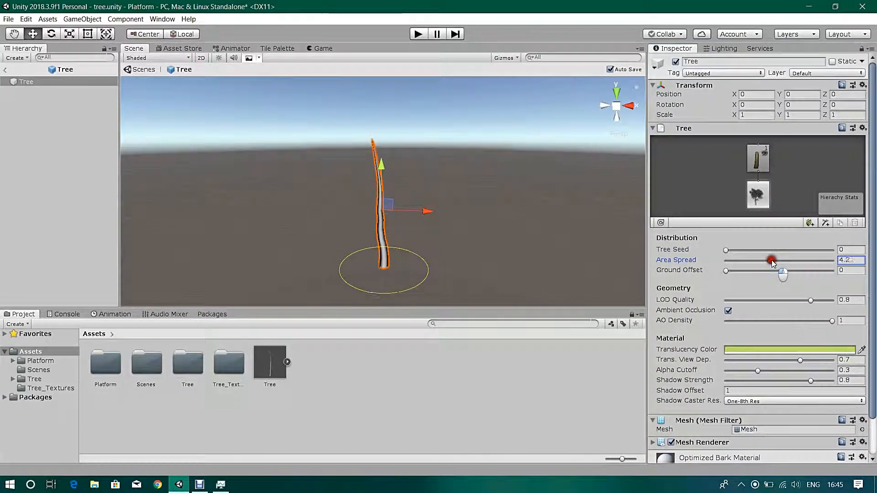
{"action": "left_click_drag", "start_coordinate": [767, 263], "coordinate": [726, 273]}
{"action": "left_click", "coordinate": [727, 272]}
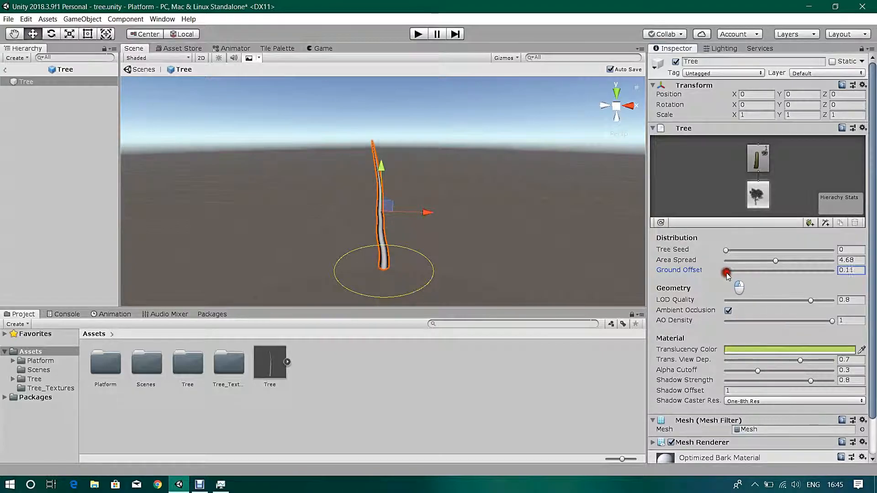
- On the trunk's branch group, set Group Seed to 0 and raise Frequency
{"action": "left_click", "coordinate": [758, 160]}
{"action": "scroll", "coordinate": [782, 247], "scroll_direction": "down", "scroll_amount": 3}
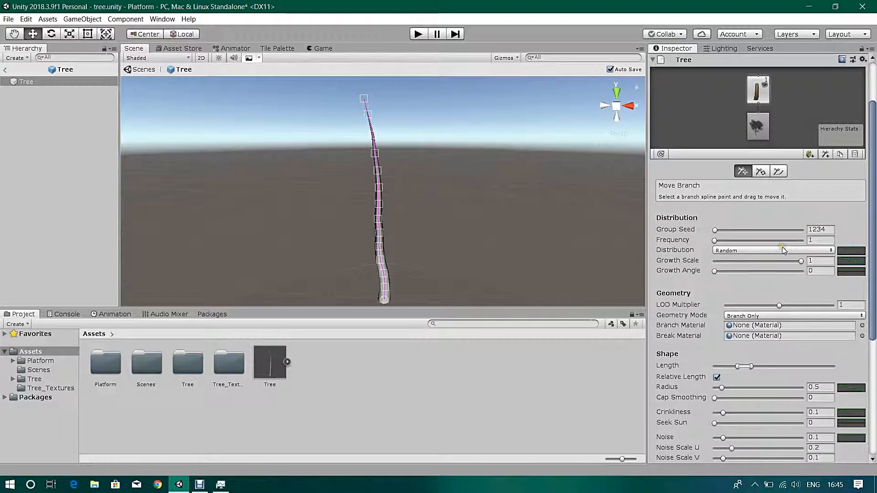
{"action": "scroll", "coordinate": [782, 246], "scroll_direction": "up", "scroll_amount": 1}
{"action": "scroll", "coordinate": [794, 168], "scroll_direction": "down", "scroll_amount": 5}
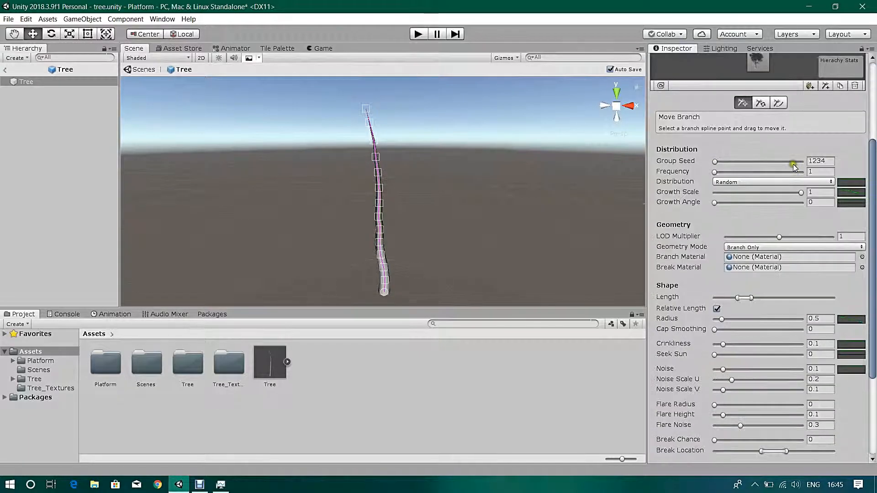
{"action": "left_click_drag", "start_coordinate": [714, 162], "coordinate": [723, 175]}
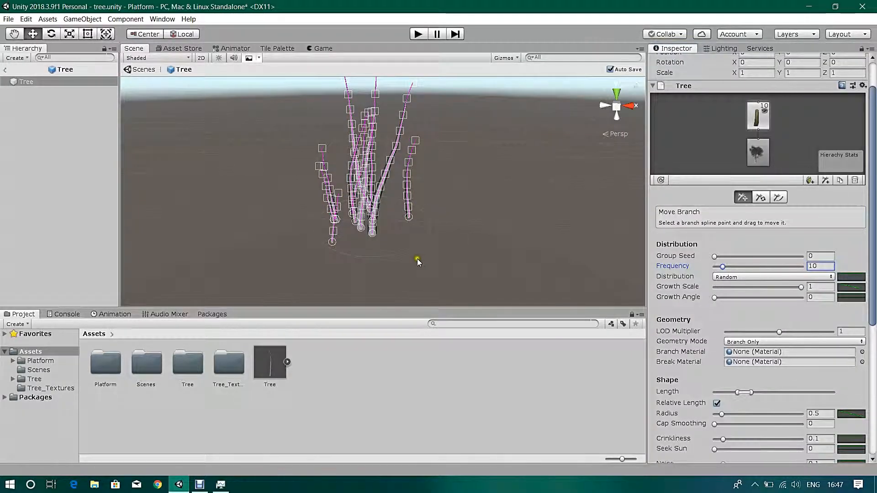
- Try Alternate and then Opposite distribution, and adjust Growth Scale and Growth Angle
{"action": "left_click", "coordinate": [749, 276]}
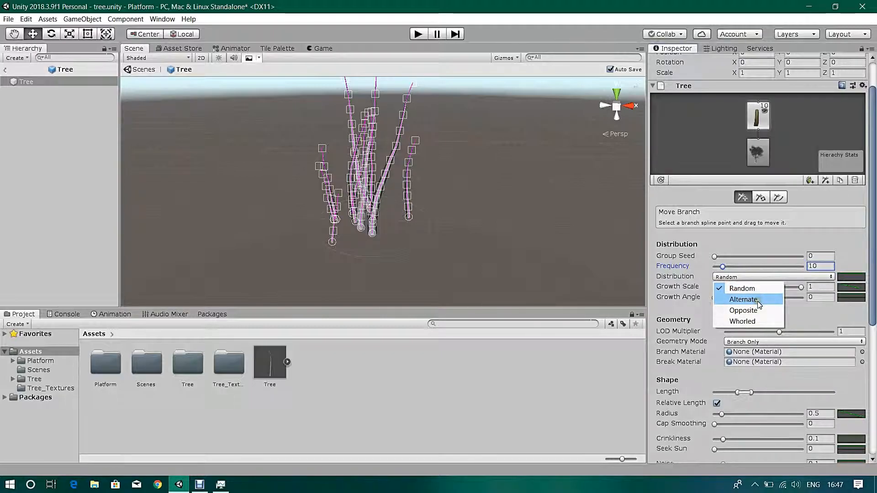
{"action": "left_click", "coordinate": [743, 300]}
{"action": "left_click", "coordinate": [758, 276]}
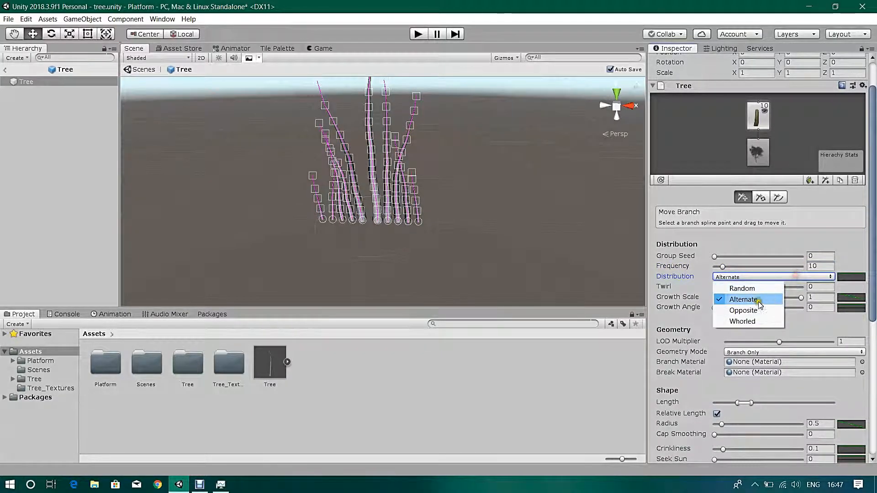
{"action": "left_click", "coordinate": [743, 310]}
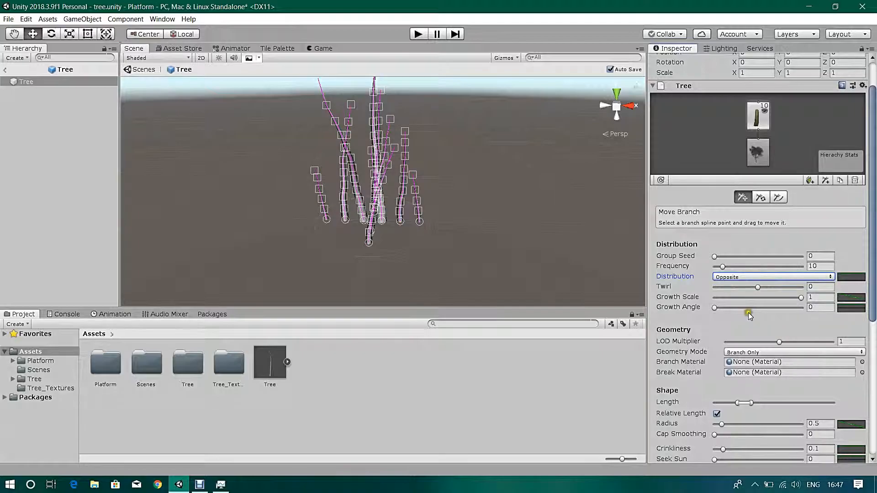
{"action": "left_click_drag", "start_coordinate": [801, 287], "coordinate": [800, 287]}
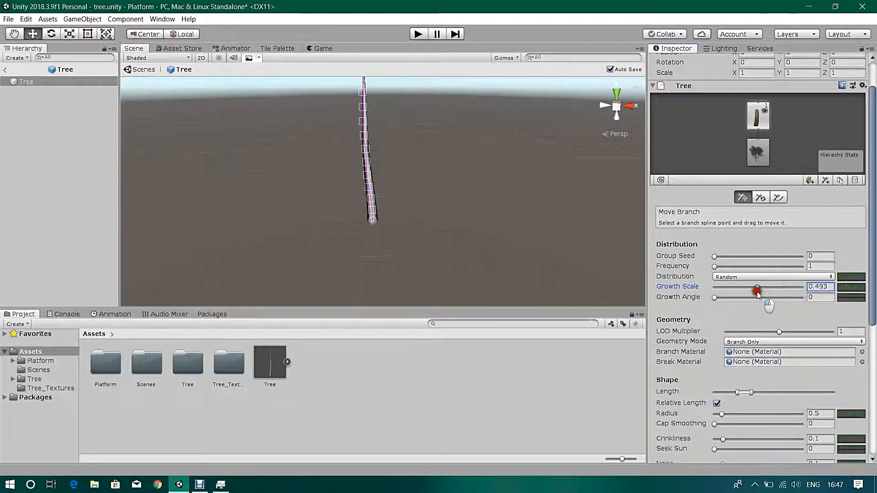
{"action": "left_click_drag", "start_coordinate": [724, 297], "coordinate": [781, 299]}
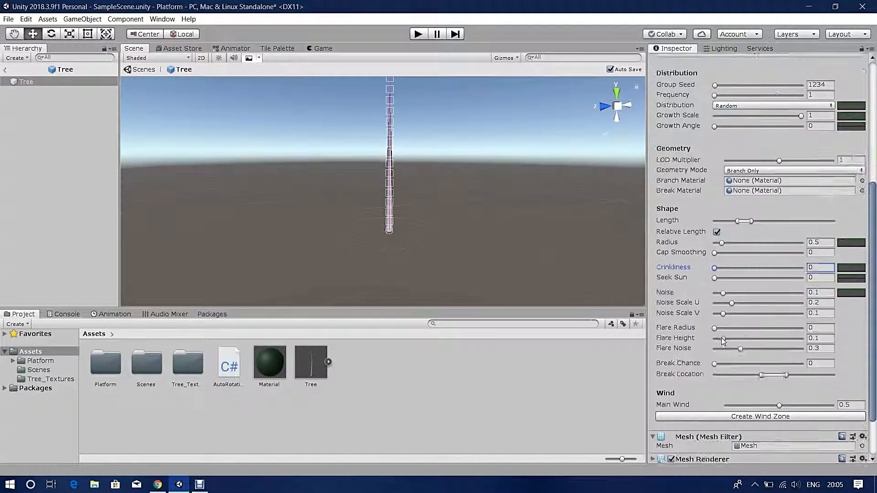
- Widen the trunk's Flare Radius and raise its Flare Height slightly
{"action": "left_click", "coordinate": [718, 295]}
{"action": "left_click_drag", "start_coordinate": [718, 295], "coordinate": [732, 294]}
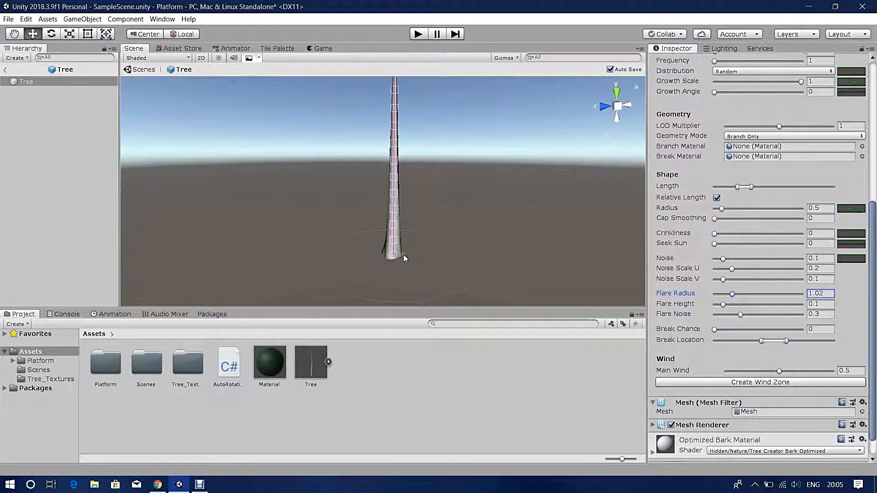
{"action": "left_click", "coordinate": [14, 34]}
{"action": "left_click_drag", "start_coordinate": [201, 219], "coordinate": [265, 219]}
{"action": "left_click_drag", "start_coordinate": [137, 221], "coordinate": [264, 226], "text": "alt"}
{"action": "mouse_move", "coordinate": [732, 294]}
{"action": "left_mouse_down"}
{"action": "mouse_move", "coordinate": [757, 295]}
{"action": "mouse_move", "coordinate": [727, 305]}
{"action": "left_mouse_up"}
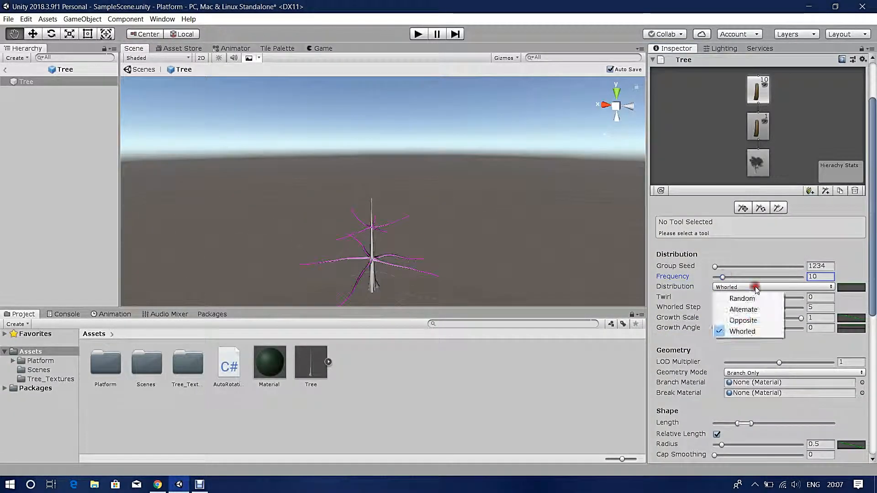
- Switch the branch group to Whorled distribution with Twirl 1, Frequency 5 and Group Seed 0
{"action": "left_click", "coordinate": [749, 287]}
{"action": "left_click", "coordinate": [742, 332]}
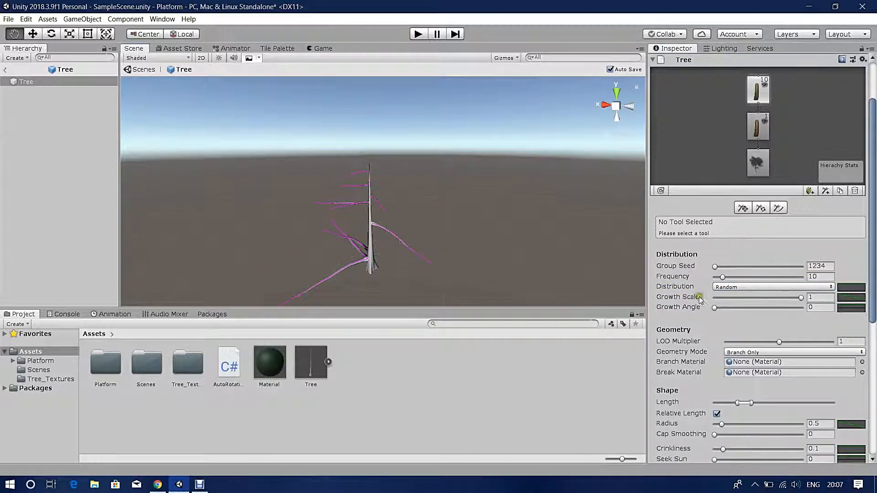
{"action": "left_click_drag", "start_coordinate": [758, 298], "coordinate": [828, 303]}
{"action": "left_click_drag", "start_coordinate": [723, 277], "coordinate": [713, 276]}
{"action": "scroll", "coordinate": [734, 303], "scroll_direction": "down", "scroll_amount": 3}
{"action": "left_click", "coordinate": [739, 271]}
{"action": "left_click", "coordinate": [739, 281]}
{"action": "scroll", "coordinate": [734, 304], "scroll_direction": "down", "scroll_amount": 1}
{"action": "scroll", "coordinate": [733, 305], "scroll_direction": "up", "scroll_amount": 8}
- Compare Random and Alternate layouts, return to Whorled, and set Frequency to 13
{"action": "left_click", "coordinate": [738, 355]}
{"action": "left_click", "coordinate": [738, 367]}
{"action": "left_click", "coordinate": [738, 355]}
{"action": "left_click", "coordinate": [738, 378]}
{"action": "left_click", "coordinate": [738, 356]}
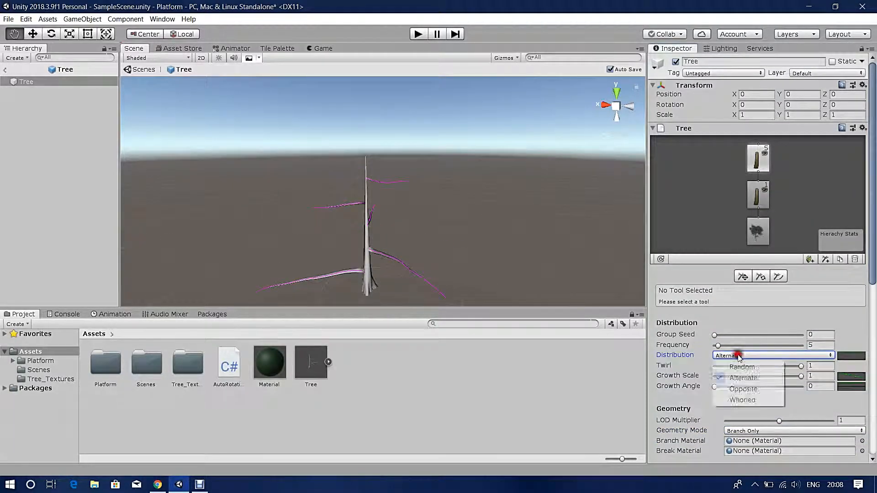
{"action": "left_click", "coordinate": [738, 400]}
{"action": "left_click", "coordinate": [718, 346]}
{"action": "mouse_move", "coordinate": [719, 348]}
{"action": "left_mouse_down"}
{"action": "mouse_move", "coordinate": [804, 345]}
{"action": "mouse_move", "coordinate": [726, 348]}
{"action": "left_mouse_up"}
{"action": "type", "text": "13"}
{"action": "scroll", "coordinate": [726, 309], "scroll_direction": "down", "scroll_amount": 4}
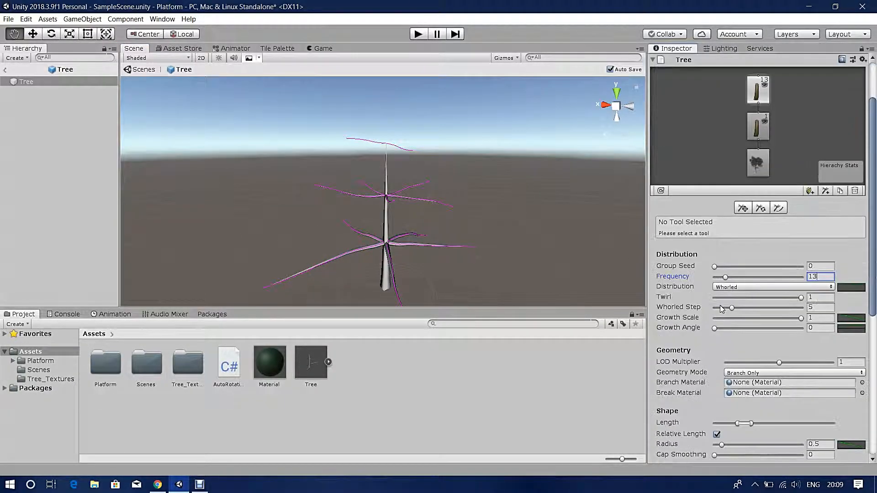
- Angle the whorled branches upward, adjust their twist, and pick the move-branch-points tool
{"action": "left_click_drag", "start_coordinate": [716, 259], "coordinate": [762, 262]}
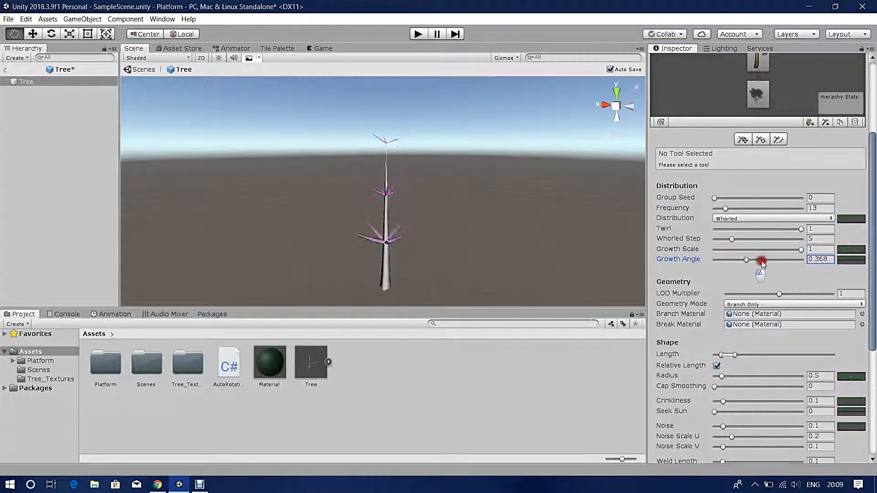
{"action": "left_click_drag", "start_coordinate": [801, 229], "coordinate": [784, 246]}
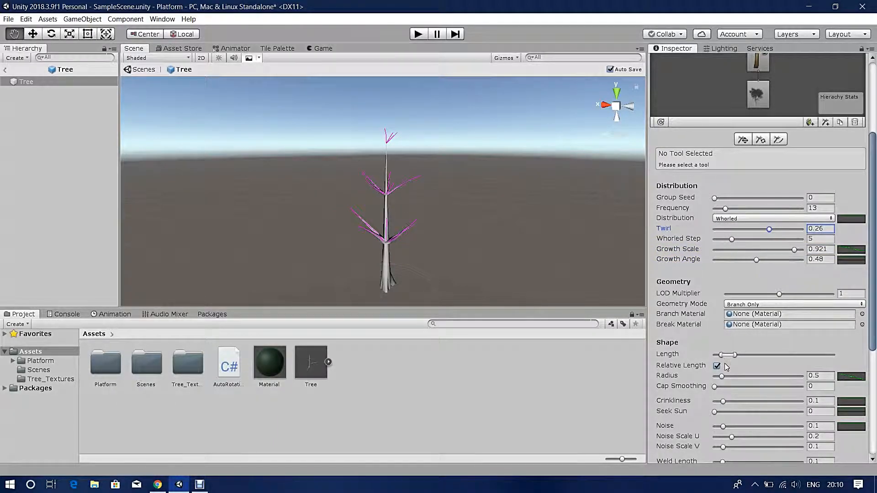
{"action": "left_click", "coordinate": [778, 140]}
{"action": "left_click", "coordinate": [761, 141]}
{"action": "left_click", "coordinate": [744, 140]}
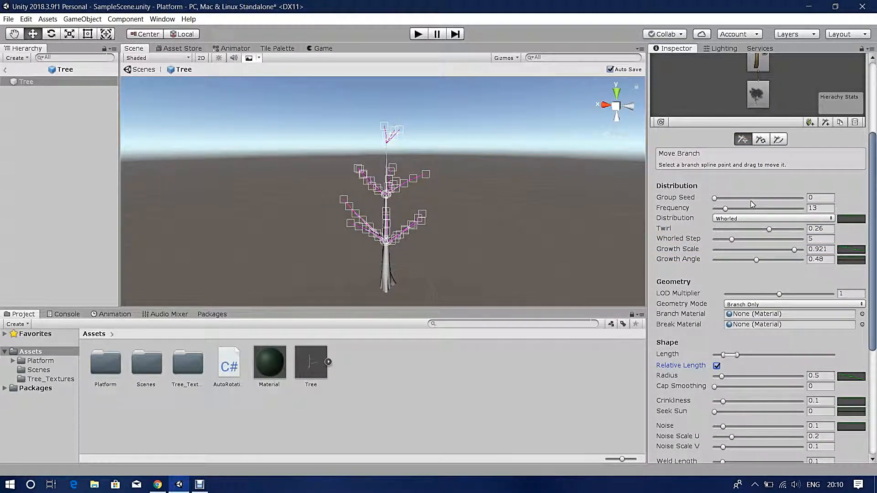
{"action": "scroll", "coordinate": [735, 329], "scroll_direction": "down", "scroll_amount": 3}
{"action": "scroll", "coordinate": [739, 315], "scroll_direction": "up", "scroll_amount": 4}
{"action": "left_click_drag", "start_coordinate": [770, 267], "coordinate": [729, 285]}
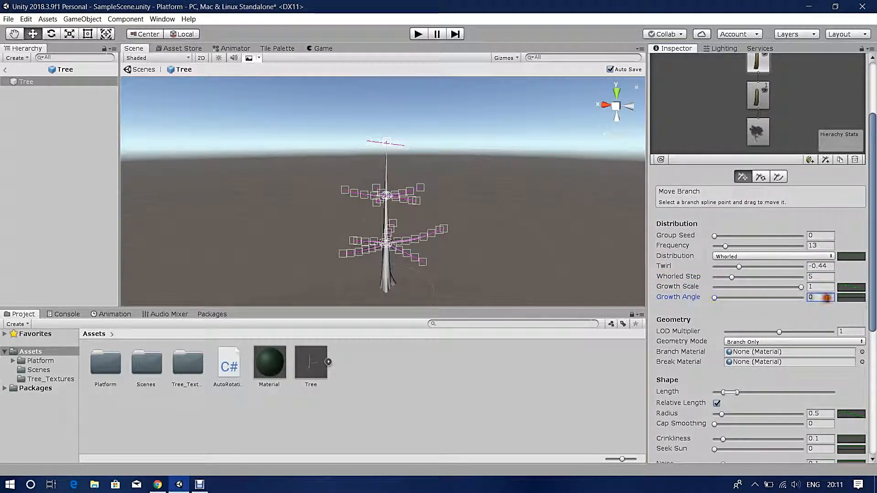
- Flatten the Growth Angle curve with keys at the bottom and set Growth Angle to 0.737
{"action": "left_click", "coordinate": [851, 298]}
{"action": "mouse_move", "coordinate": [164, 41]}
{"action": "left_mouse_down"}
{"action": "mouse_move", "coordinate": [165, 58]}
{"action": "mouse_move", "coordinate": [164, 40]}
{"action": "left_mouse_up"}
{"action": "left_click_drag", "start_coordinate": [27, 40], "coordinate": [27, 282]}
{"action": "left_click_drag", "start_coordinate": [164, 40], "coordinate": [165, 279]}
{"action": "left_click_drag", "start_coordinate": [27, 282], "coordinate": [27, 74]}
{"action": "left_click_drag", "start_coordinate": [714, 298], "coordinate": [802, 301]}
{"action": "left_click", "coordinate": [851, 298]}
{"action": "left_click", "coordinate": [43, 315]}
{"action": "left_click_drag", "start_coordinate": [164, 41], "coordinate": [164, 283]}
{"action": "left_click_drag", "start_coordinate": [27, 40], "coordinate": [34, 287]}
{"action": "left_click_drag", "start_coordinate": [714, 298], "coordinate": [779, 315]}
- Fine-tune the whorls' Twirl to -0.44, their spacing, and Growth Scale
{"action": "left_click_drag", "start_coordinate": [801, 287], "coordinate": [803, 288]}
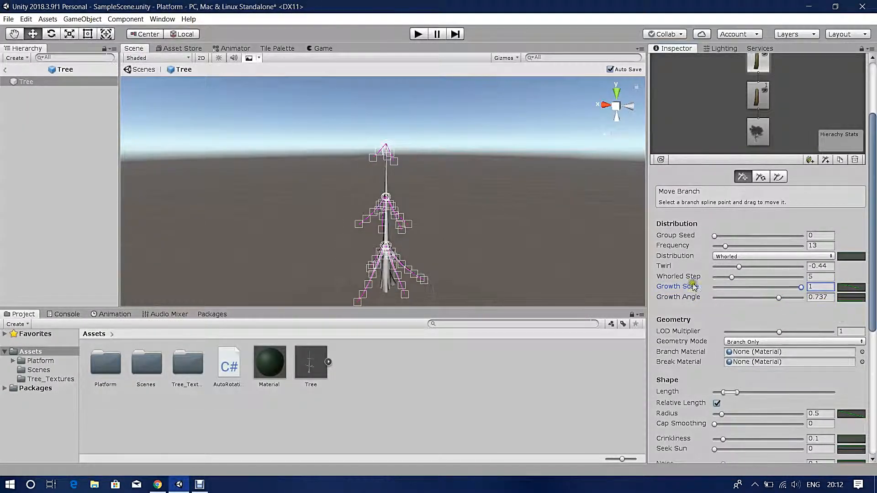
{"action": "left_click_drag", "start_coordinate": [739, 267], "coordinate": [736, 267]}
{"action": "left_click_drag", "start_coordinate": [731, 278], "coordinate": [744, 278]}
{"action": "scroll", "coordinate": [758, 313], "scroll_direction": "up", "scroll_amount": 3}
- Add a second branch group to the trunk and set its Frequency to 7
{"action": "scroll", "coordinate": [796, 94], "scroll_direction": "down", "scroll_amount": 2}
{"action": "left_click", "coordinate": [758, 126]}
{"action": "left_click", "coordinate": [825, 192]}
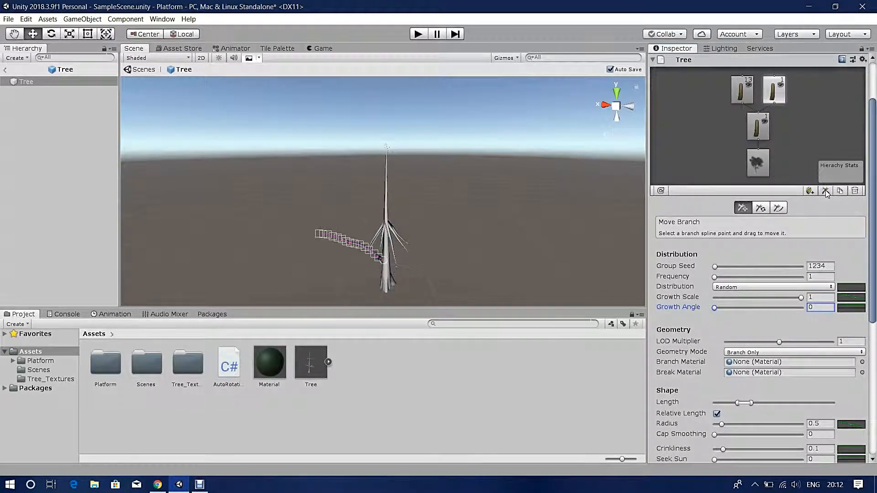
{"action": "left_click_drag", "start_coordinate": [716, 277], "coordinate": [721, 277]}
- Try Opposite then Whorled distribution, reduce Whorled Step to 1, and raise Growth Angle
{"action": "left_click", "coordinate": [755, 287]}
{"action": "left_click", "coordinate": [758, 315]}
{"action": "left_click", "coordinate": [749, 287]}
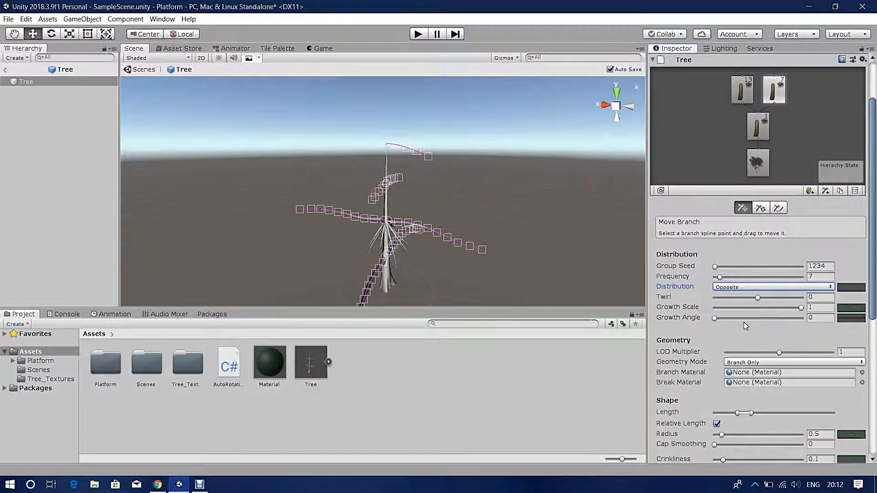
{"action": "left_click", "coordinate": [743, 323]}
{"action": "left_click_drag", "start_coordinate": [733, 308], "coordinate": [715, 311]}
{"action": "left_click_drag", "start_coordinate": [801, 318], "coordinate": [793, 319]}
{"action": "left_click_drag", "start_coordinate": [714, 329], "coordinate": [744, 328]}
{"action": "left_click", "coordinate": [741, 209]}
{"action": "left_click", "coordinate": [779, 209]}
- Reshape the distribution curve, make the first group Opposite, and set its branch count to 14
{"action": "left_click", "coordinate": [858, 287]}
{"action": "left_click_drag", "start_coordinate": [27, 40], "coordinate": [28, 299]}
{"action": "mouse_move", "coordinate": [164, 41]}
{"action": "left_mouse_down"}
{"action": "mouse_move", "coordinate": [176, 290]}
{"action": "mouse_move", "coordinate": [165, 40]}
{"action": "left_mouse_up"}
{"action": "left_click_drag", "start_coordinate": [27, 283], "coordinate": [50, 286]}
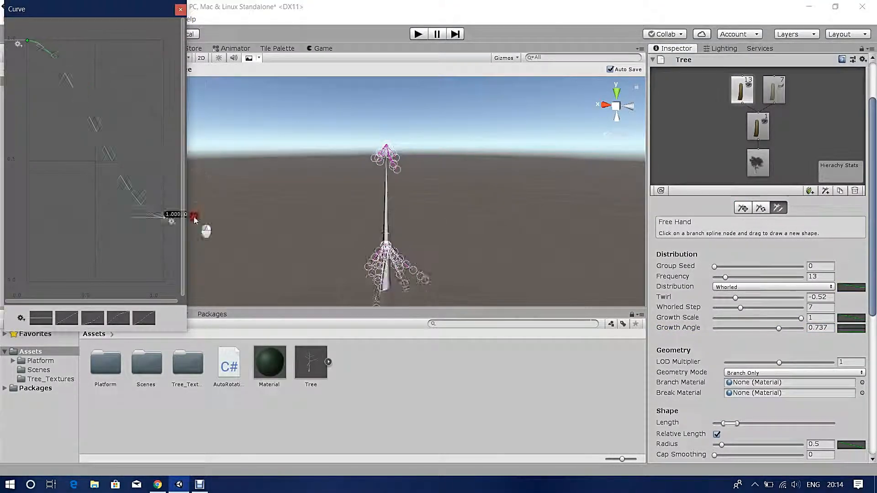
{"action": "left_click_drag", "start_coordinate": [196, 220], "coordinate": [85, 111]}
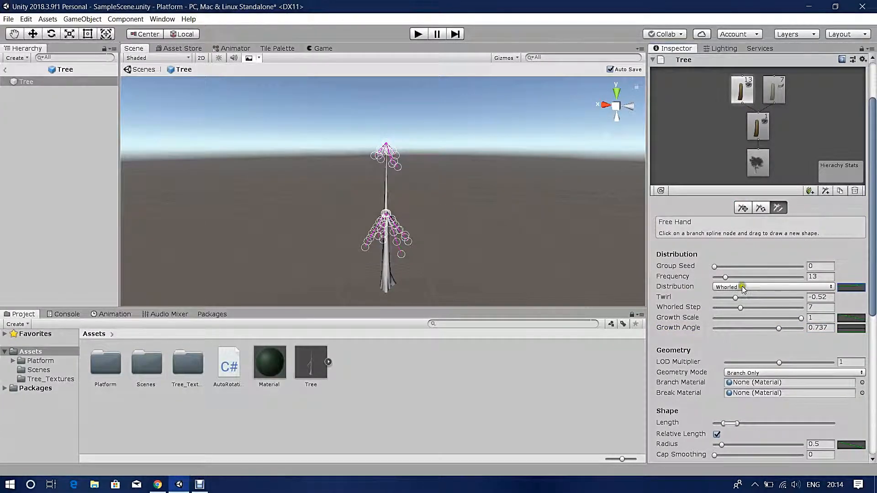
{"action": "left_click", "coordinate": [742, 286]}
{"action": "left_click", "coordinate": [741, 319]}
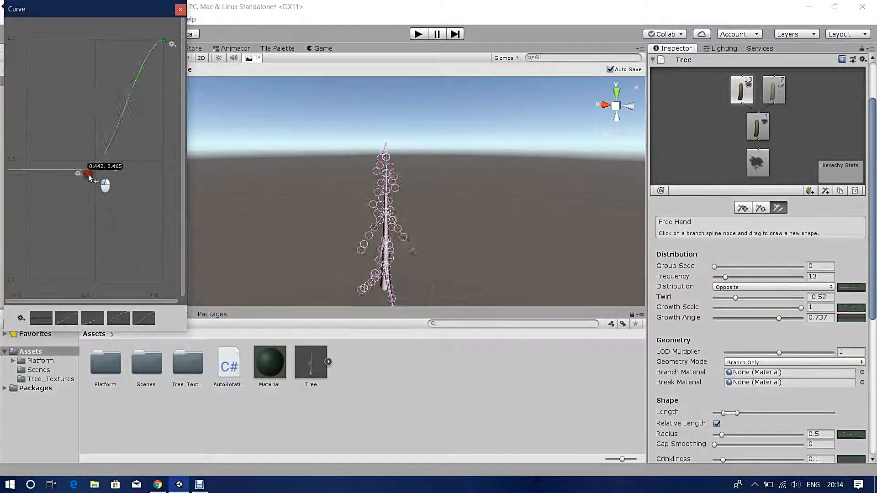
{"action": "left_click_drag", "start_coordinate": [98, 176], "coordinate": [30, 283]}
{"action": "mouse_move", "coordinate": [725, 277]}
{"action": "left_mouse_down"}
{"action": "mouse_move", "coordinate": [793, 309]}
{"action": "mouse_move", "coordinate": [726, 277]}
{"action": "left_mouse_up"}
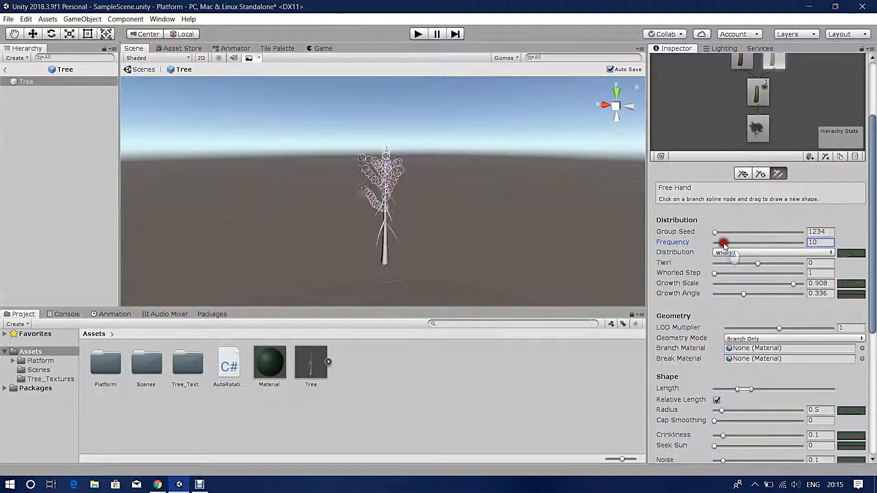
- Give the second group 30 branches, Twirl 0.63 and Growth Angle 0.77, adjusting its distribution curve
{"action": "mouse_move", "coordinate": [726, 242]}
{"action": "left_mouse_down"}
{"action": "mouse_move", "coordinate": [753, 243]}
{"action": "mouse_move", "coordinate": [740, 242]}
{"action": "left_mouse_up"}
{"action": "left_click", "coordinate": [850, 253]}
{"action": "left_click_drag", "start_coordinate": [758, 264], "coordinate": [777, 267]}
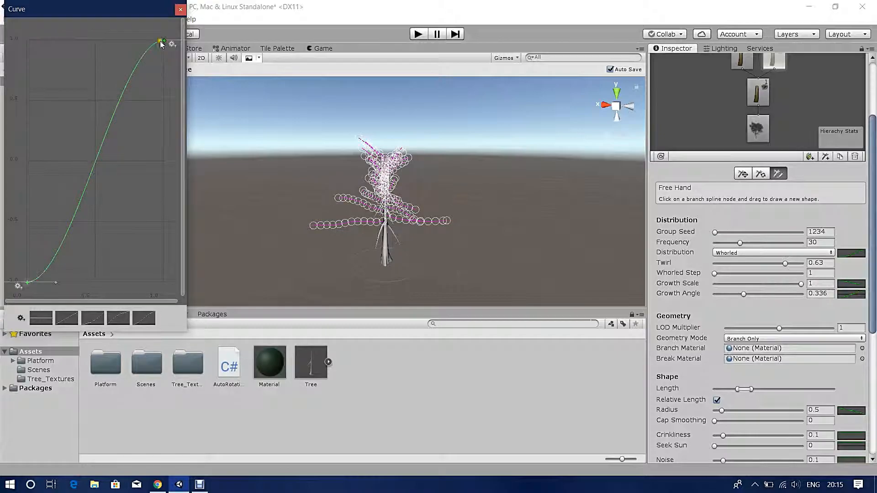
{"action": "left_click_drag", "start_coordinate": [743, 294], "coordinate": [782, 296]}
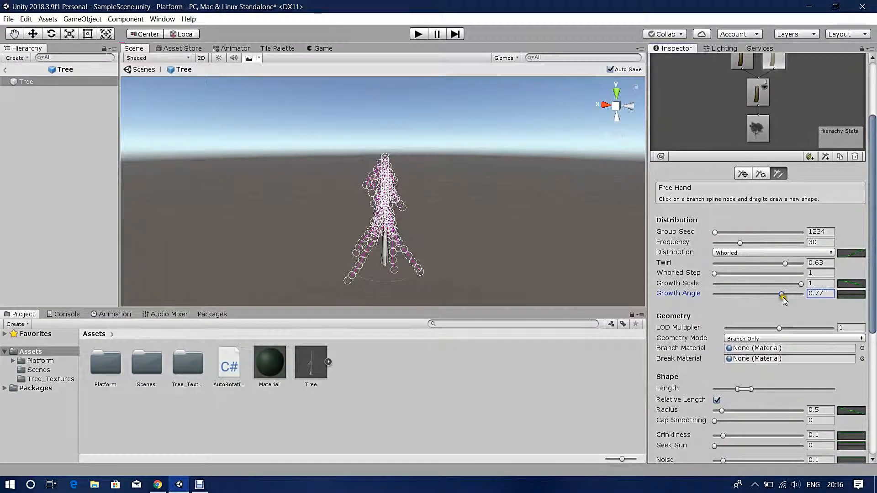
{"action": "left_click", "coordinate": [852, 254]}
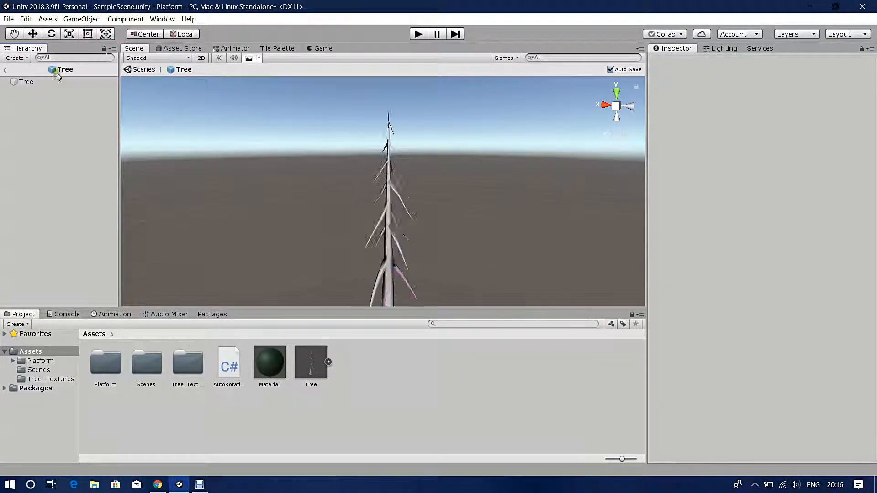
{"action": "left_click", "coordinate": [75, 172]}
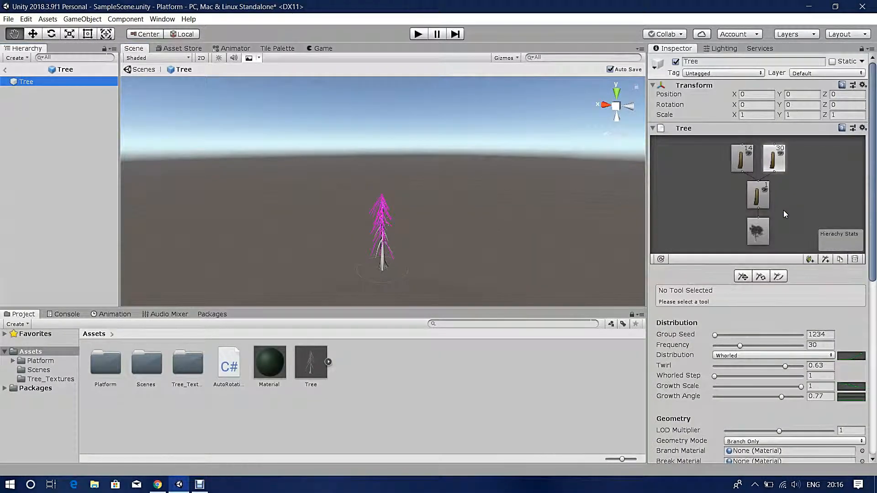
- Add a twig group to the 30-branch group with Frequency 5, trying Opposite and reshaping its distribution curve
{"action": "left_click", "coordinate": [824, 259]}
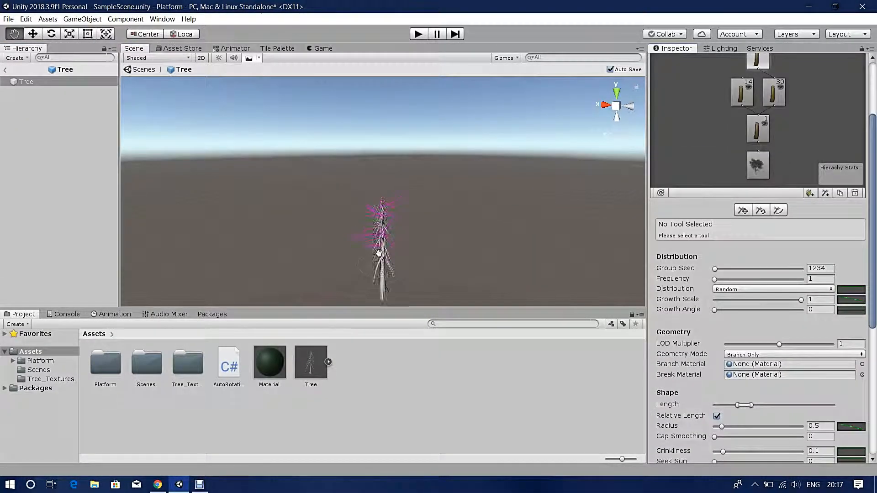
{"action": "left_click_drag", "start_coordinate": [715, 279], "coordinate": [718, 283]}
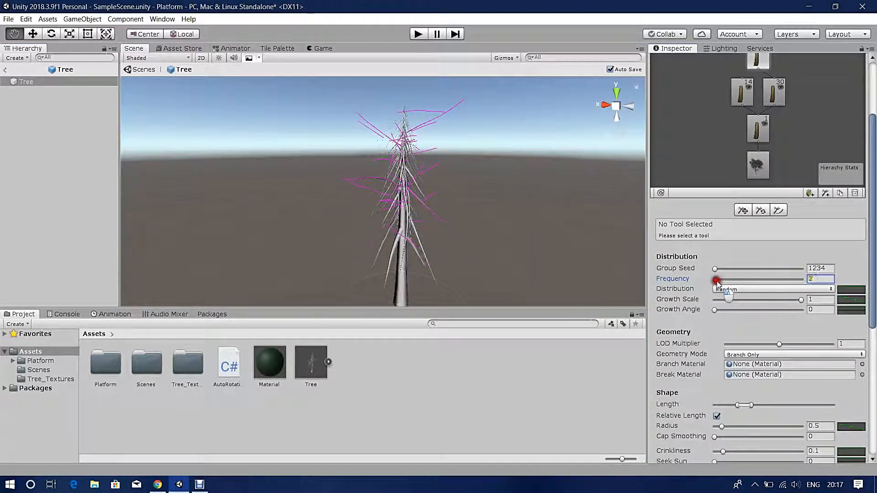
{"action": "left_click", "coordinate": [792, 290]}
{"action": "left_click", "coordinate": [757, 323]}
{"action": "left_click", "coordinate": [850, 290]}
{"action": "left_click_drag", "start_coordinate": [164, 41], "coordinate": [178, 311]}
{"action": "left_click_drag", "start_coordinate": [27, 41], "coordinate": [37, 301]}
{"action": "left_click_drag", "start_coordinate": [164, 282], "coordinate": [165, 42]}
- Switch the twigs to Whorled with Whorled Step 16 and add a twig group to the 14-branch group
{"action": "left_click", "coordinate": [736, 292]}
{"action": "left_click", "coordinate": [743, 331]}
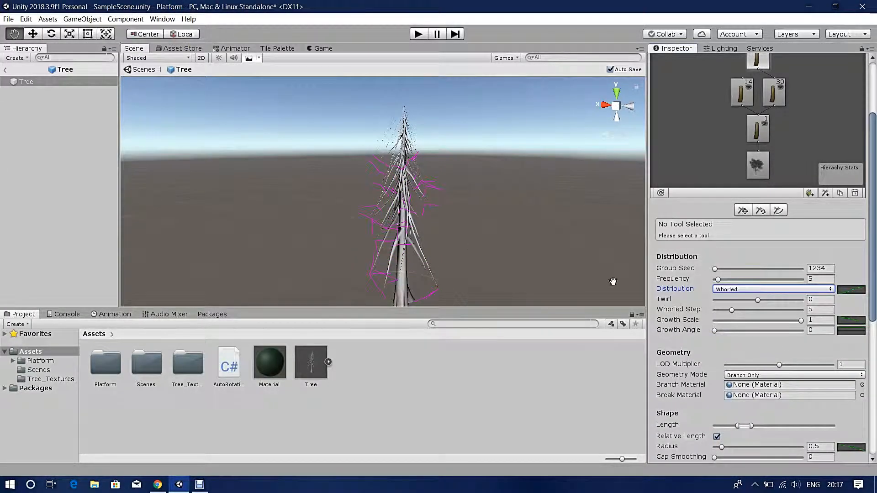
{"action": "left_click", "coordinate": [844, 291]}
{"action": "left_click_drag", "start_coordinate": [38, 283], "coordinate": [22, 40]}
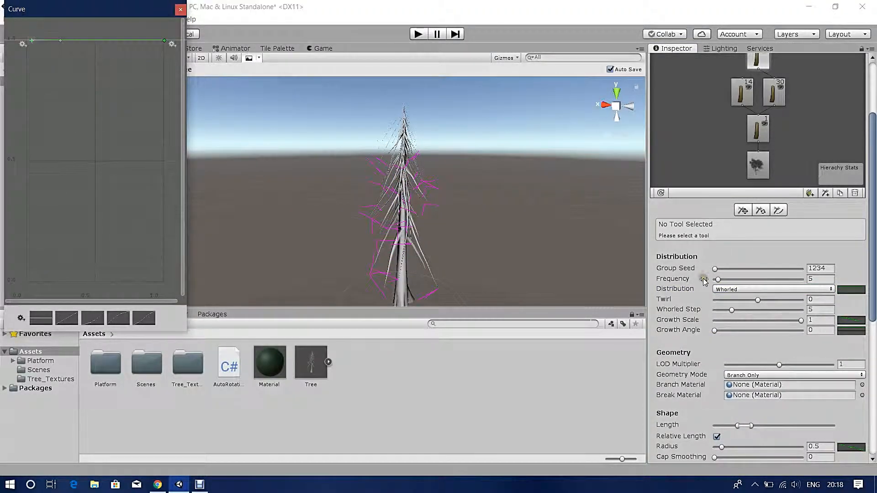
{"action": "scroll", "coordinate": [749, 183], "scroll_direction": "up", "scroll_amount": 4}
{"action": "left_click", "coordinate": [181, 11]}
{"action": "scroll", "coordinate": [752, 183], "scroll_direction": "down", "scroll_amount": 3}
{"action": "scroll", "coordinate": [753, 156], "scroll_direction": "up", "scroll_amount": 3}
{"action": "scroll", "coordinate": [749, 274], "scroll_direction": "down", "scroll_amount": 3}
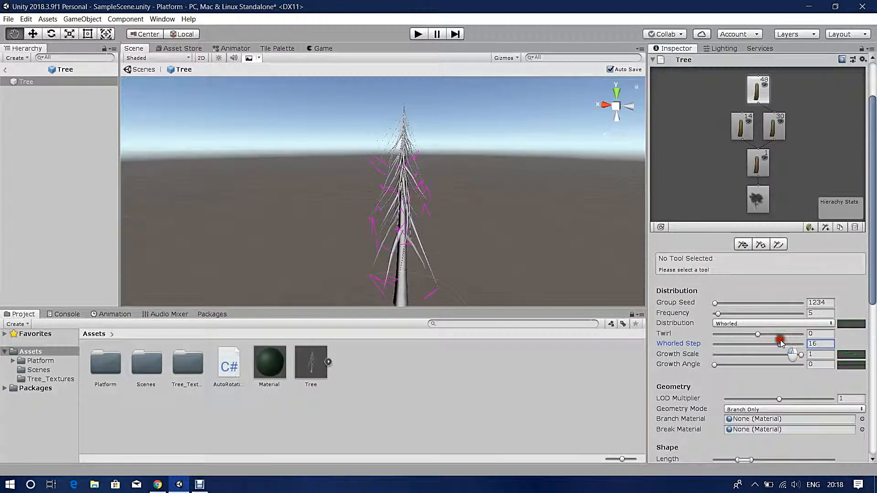
{"action": "left_click", "coordinate": [842, 363]}
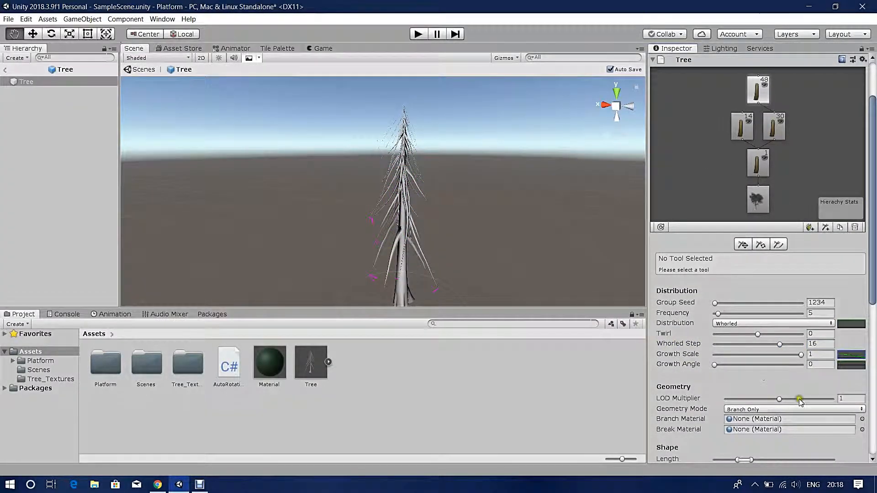
{"action": "left_click", "coordinate": [753, 337]}
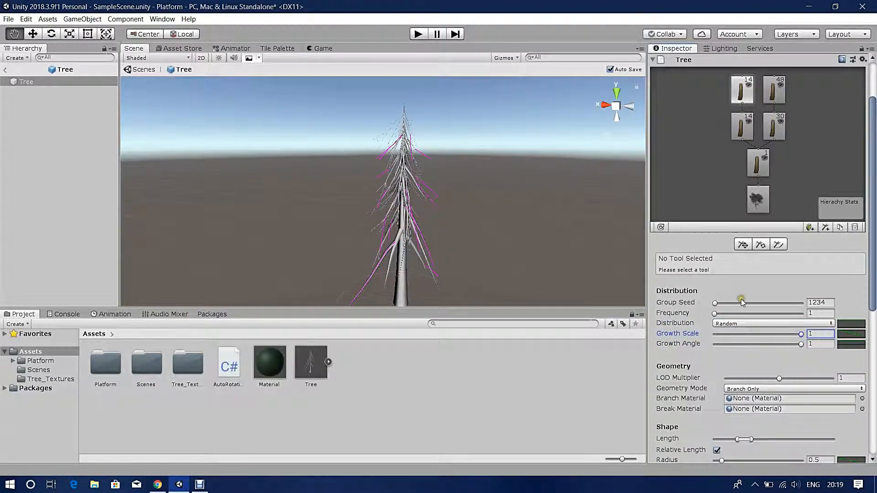
- Add a leaf group to the branches and lower the left key of its distribution curve
{"action": "scroll", "coordinate": [741, 302], "scroll_direction": "down", "scroll_amount": 2}
{"action": "scroll", "coordinate": [380, 294], "scroll_direction": "down", "scroll_amount": 8}
{"action": "scroll", "coordinate": [380, 293], "scroll_direction": "up", "scroll_amount": 8}
{"action": "middle_click_drag", "start_coordinate": [379, 294], "coordinate": [347, 191]}
{"action": "left_click_drag", "start_coordinate": [347, 192], "coordinate": [344, 215], "text": "alt"}
{"action": "scroll", "coordinate": [751, 157], "scroll_direction": "up", "scroll_amount": 4}
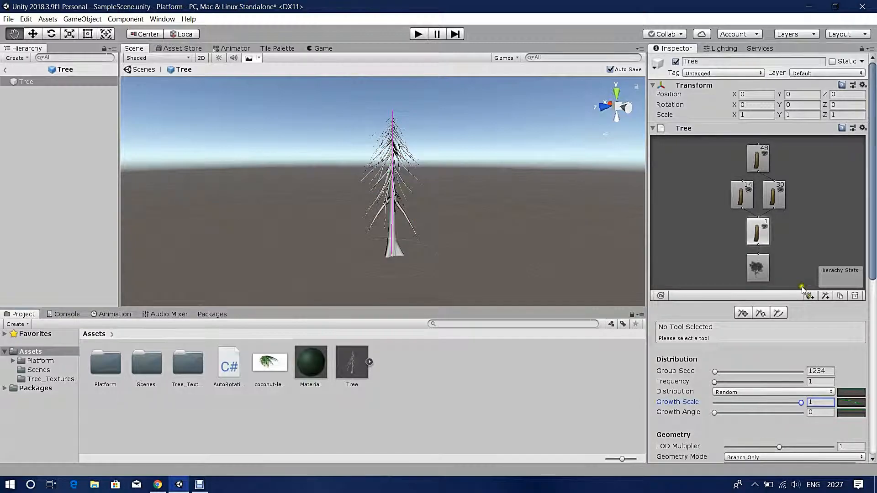
{"action": "left_click", "coordinate": [810, 295]}
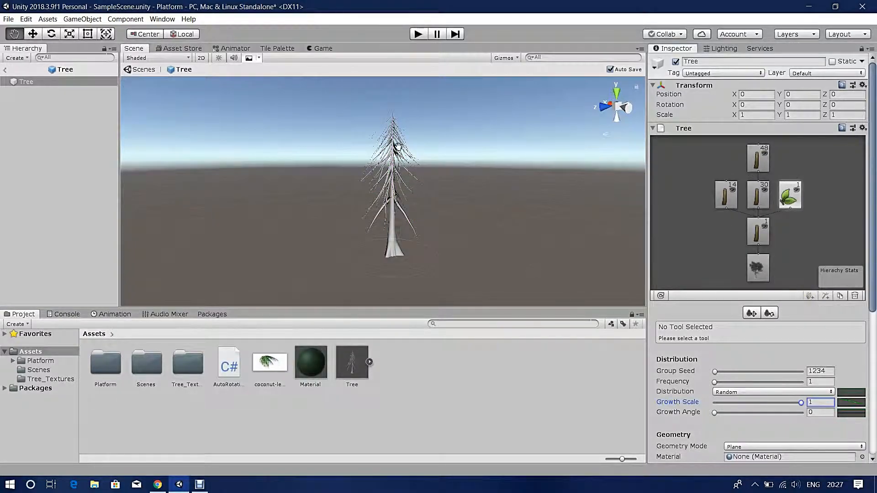
{"action": "scroll", "coordinate": [754, 274], "scroll_direction": "down", "scroll_amount": 3}
{"action": "left_click", "coordinate": [726, 237]}
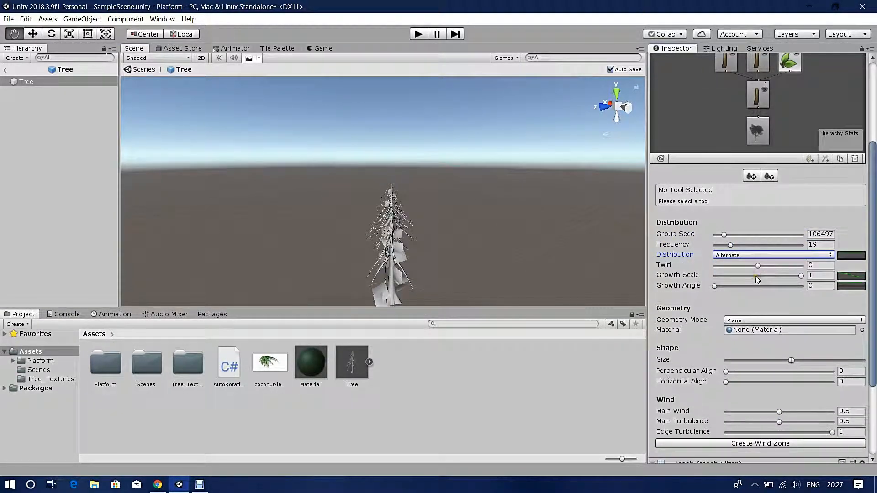
{"action": "left_click", "coordinate": [845, 257]}
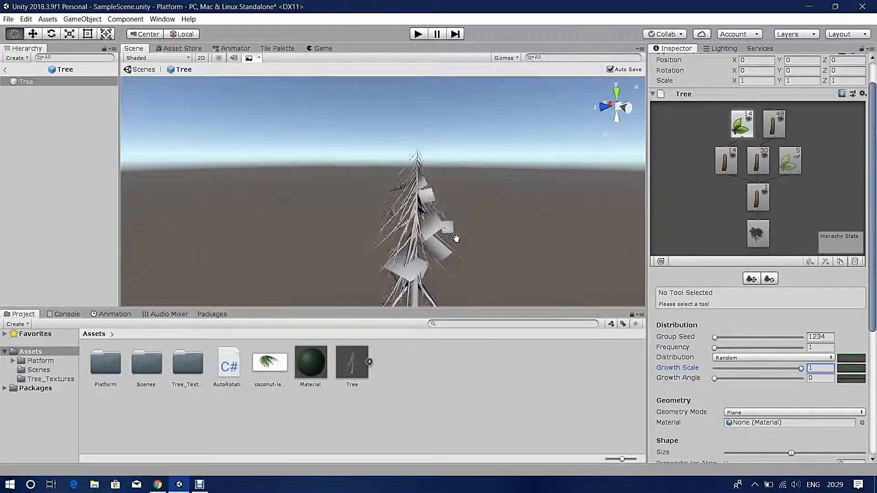
{"action": "left_click_drag", "start_coordinate": [21, 135], "coordinate": [18, 156]}
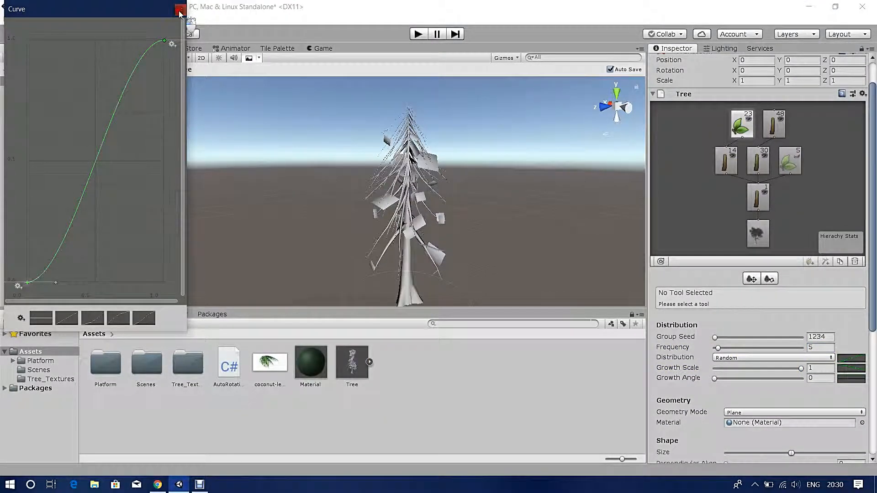
{"action": "left_click", "coordinate": [180, 10]}
- Set the leaf group's Growth Angle to 0, then raise it to 1
{"action": "scroll", "coordinate": [758, 293], "scroll_direction": "down", "scroll_amount": 3}
{"action": "left_click", "coordinate": [852, 309]}
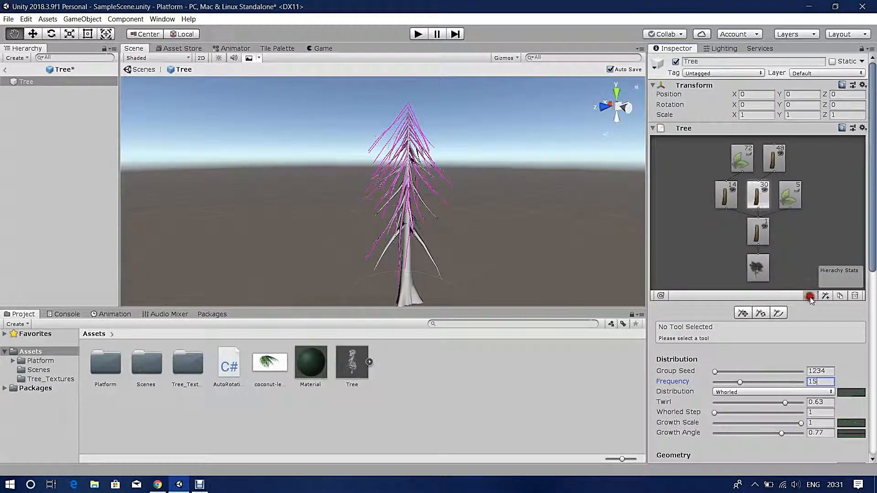
{"action": "left_click", "coordinate": [851, 325]}
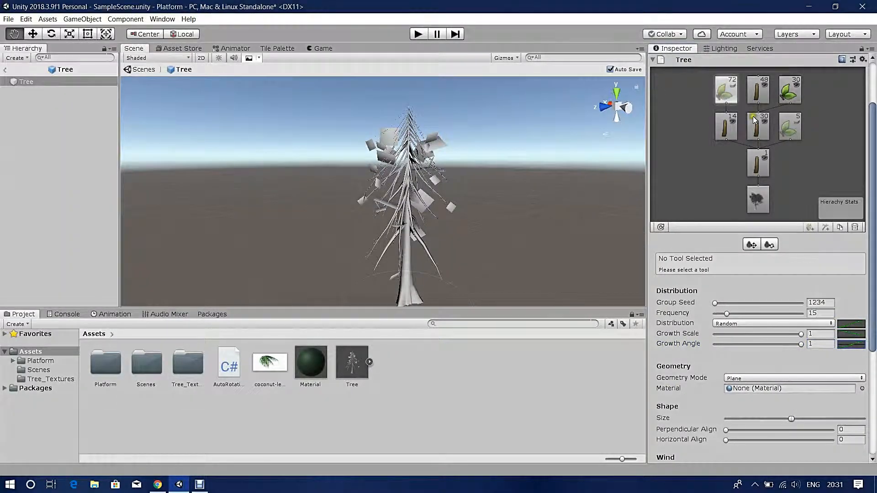
{"action": "left_click_drag", "start_coordinate": [801, 344], "coordinate": [646, 345]}
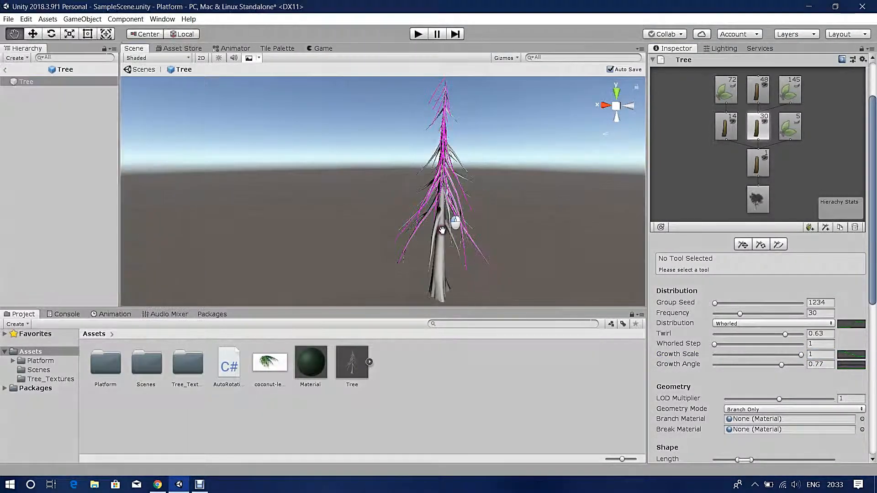
{"action": "left_click", "coordinate": [844, 325]}
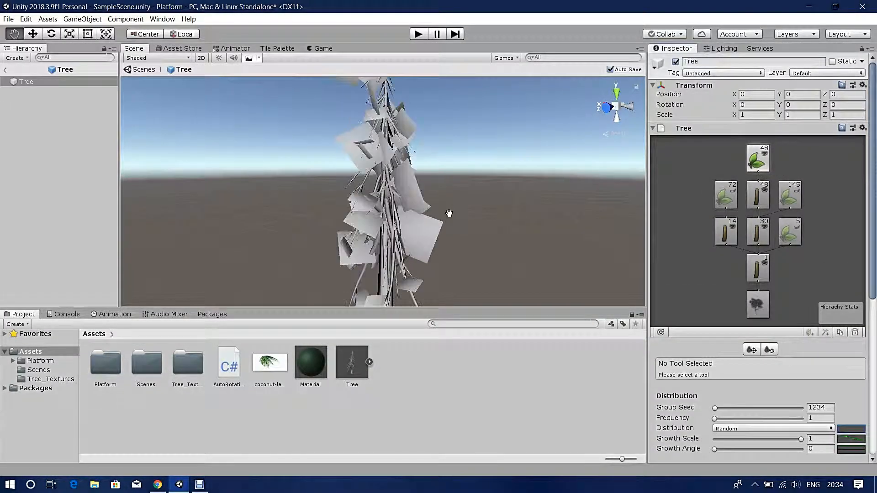
{"action": "scroll", "coordinate": [754, 342], "scroll_direction": "down", "scroll_amount": 3}
{"action": "left_click_drag", "start_coordinate": [678, 320], "coordinate": [795, 327]}
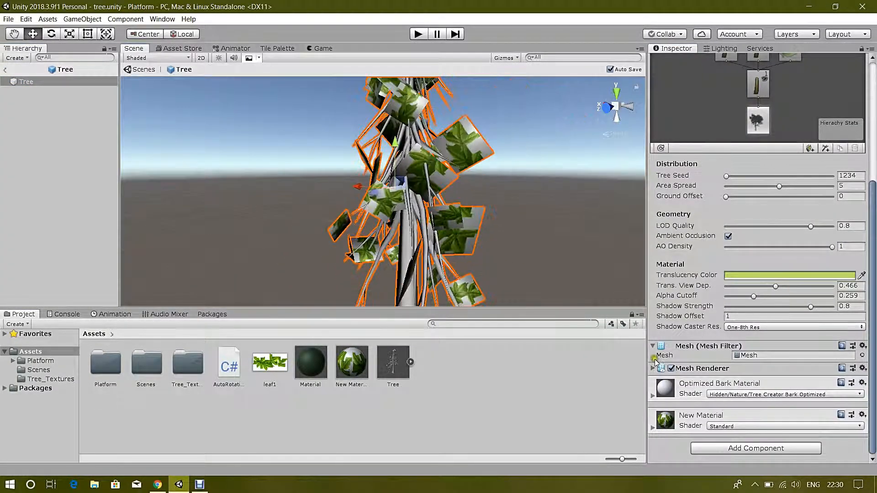
- Switch New Material to the Nature/Tree Creator Leaves Fast shader with shadow strength 1
{"action": "left_click", "coordinate": [351, 363]}
{"action": "left_click", "coordinate": [767, 72]}
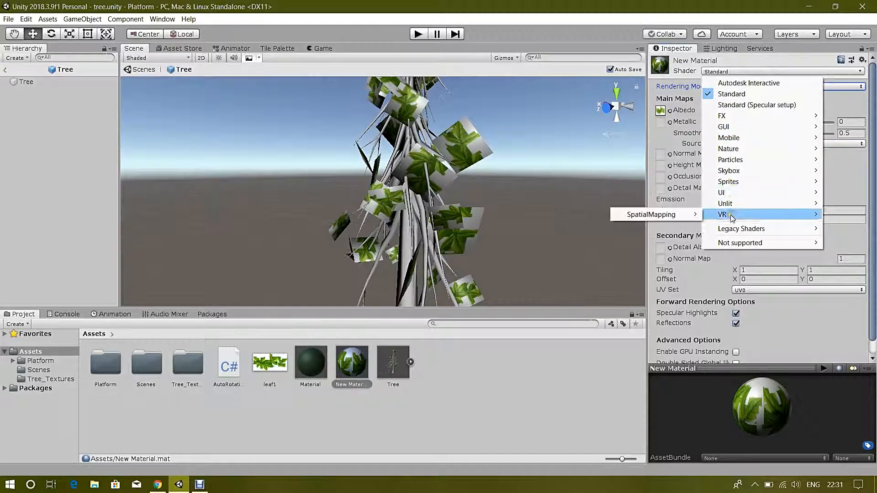
{"action": "left_click", "coordinate": [640, 242]}
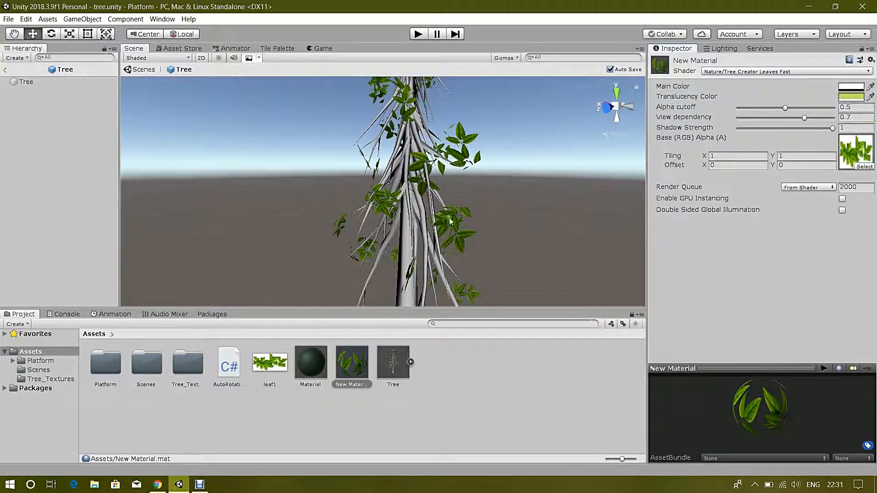
{"action": "left_click_drag", "start_coordinate": [812, 131], "coordinate": [834, 129]}
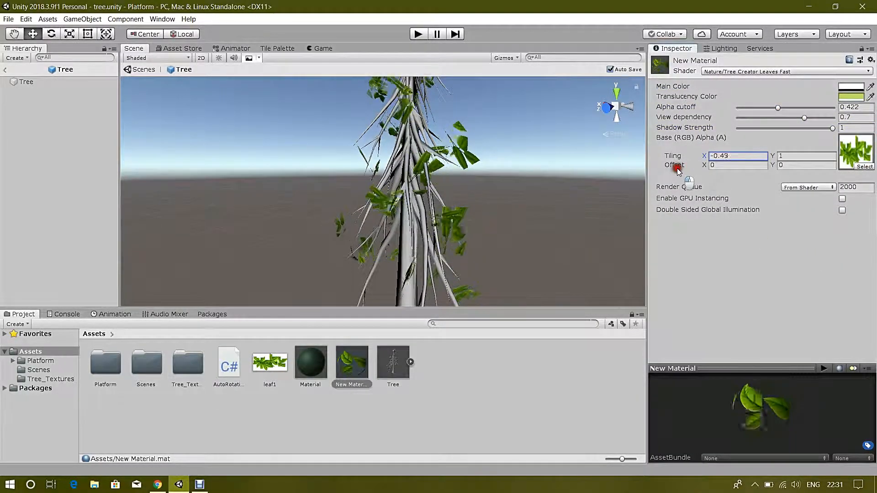
- Scrub the leaf texture's tiling and offset, ending near tiling 2.11 and offset 0.48
{"action": "left_click", "coordinate": [773, 156]}
{"action": "left_click_drag", "start_coordinate": [772, 155], "coordinate": [772, 179]}
{"action": "left_click_drag", "start_coordinate": [705, 156], "coordinate": [743, 157]}
{"action": "left_click_drag", "start_coordinate": [704, 165], "coordinate": [712, 165]}
{"action": "mouse_move", "coordinate": [705, 156]}
{"action": "left_mouse_down"}
{"action": "mouse_move", "coordinate": [697, 155]}
{"action": "mouse_move", "coordinate": [707, 164]}
{"action": "mouse_move", "coordinate": [705, 156]}
{"action": "left_mouse_up"}
{"action": "left_click", "coordinate": [705, 163]}
{"action": "left_click_drag", "start_coordinate": [705, 164], "coordinate": [707, 163]}
{"action": "left_click_drag", "start_coordinate": [705, 156], "coordinate": [701, 157]}
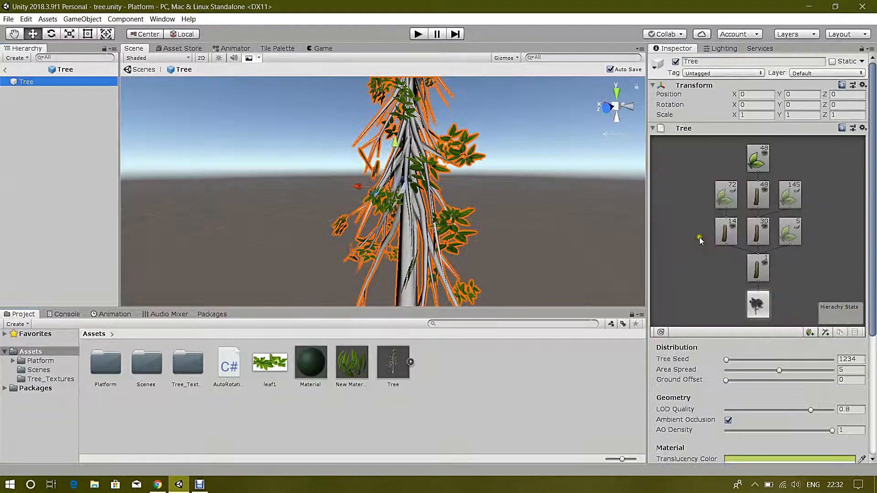
- Raise the leaf group's frequency to 43, then return from the tree prefab to the main scene
{"action": "left_click", "coordinate": [726, 198]}
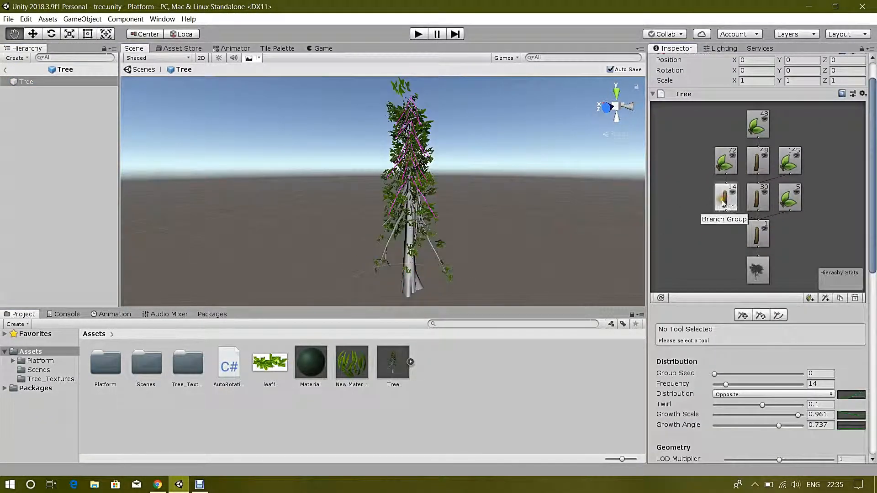
{"action": "left_click", "coordinate": [757, 198]}
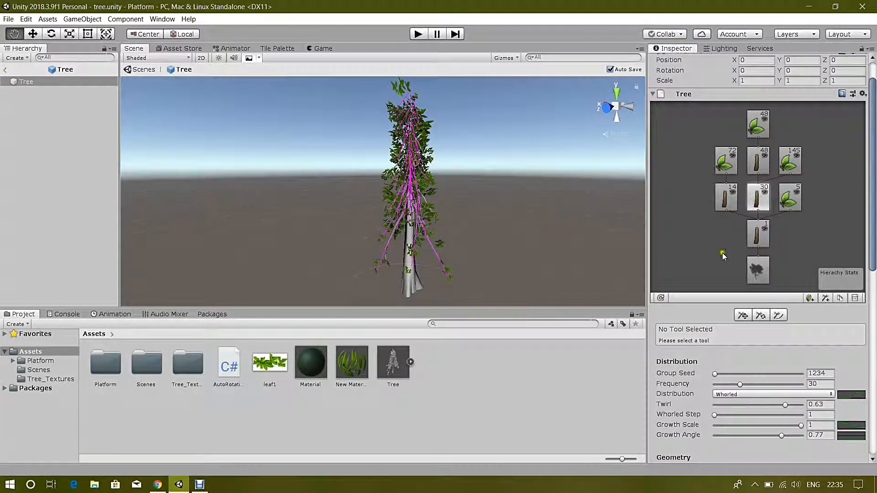
{"action": "left_click", "coordinate": [789, 162]}
{"action": "left_click", "coordinate": [730, 384]}
{"action": "scroll", "coordinate": [730, 385], "scroll_direction": "down", "scroll_amount": 2}
{"action": "left_click", "coordinate": [731, 316]}
{"action": "left_click_drag", "start_coordinate": [731, 316], "coordinate": [752, 316]}
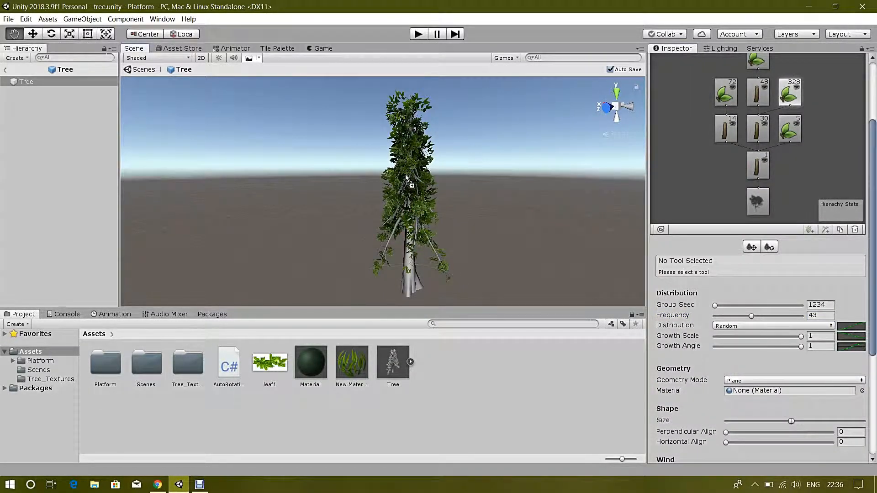
{"action": "left_click", "coordinate": [5, 70]}
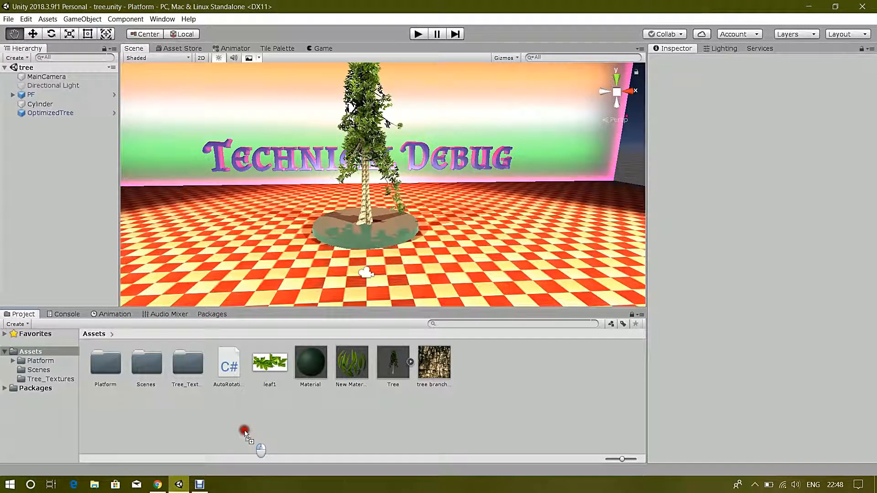
- Open the tree prefab and assign BranchMaterial to the tree's bark
{"action": "left_click", "coordinate": [114, 113]}
{"action": "left_click", "coordinate": [351, 384]}
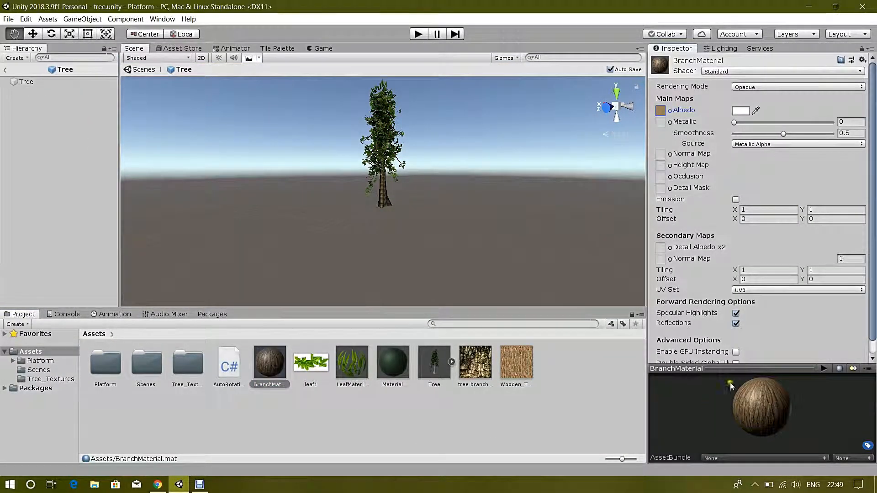
{"action": "left_click_drag", "start_coordinate": [270, 361], "coordinate": [391, 208]}
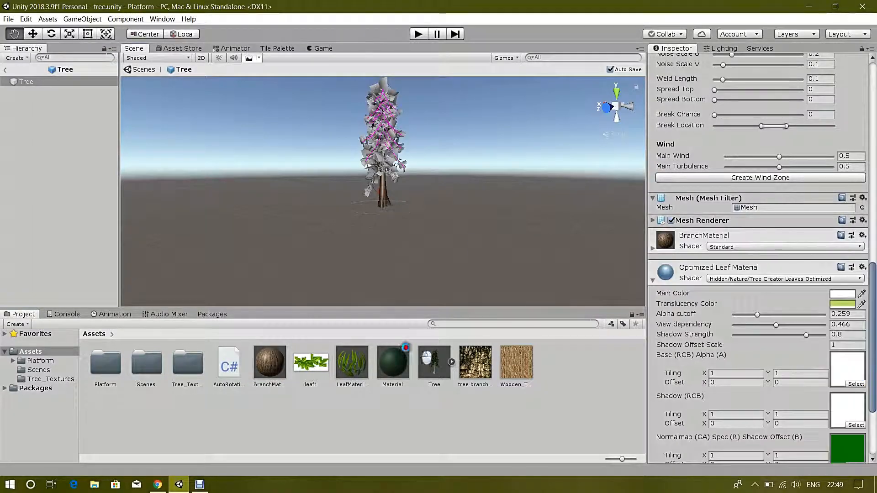
{"action": "scroll", "coordinate": [766, 221], "scroll_direction": "up", "scroll_amount": 5}
- Try SpeedTree8 and Nature shaders on BranchMaterial, then settle on Standard
{"action": "left_click", "coordinate": [354, 364]}
{"action": "left_click", "coordinate": [269, 363]}
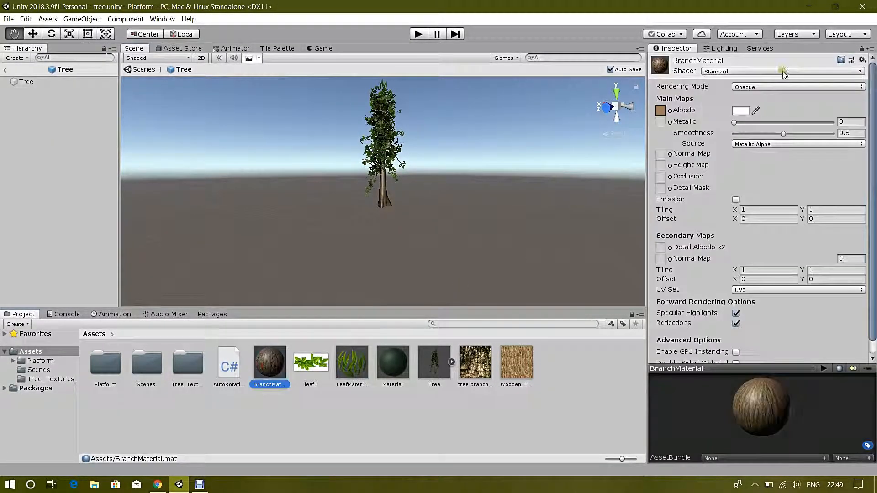
{"action": "left_click", "coordinate": [787, 70]}
{"action": "mouse_move", "coordinate": [742, 150]}
{"action": "left_click", "coordinate": [781, 58]}
{"action": "mouse_move", "coordinate": [740, 134]}
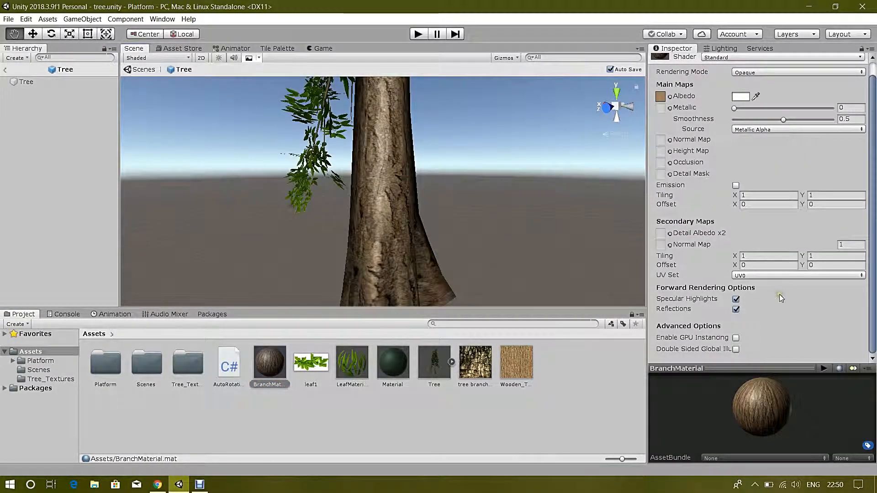
{"action": "left_click", "coordinate": [635, 158]}
{"action": "left_click", "coordinate": [781, 71]}
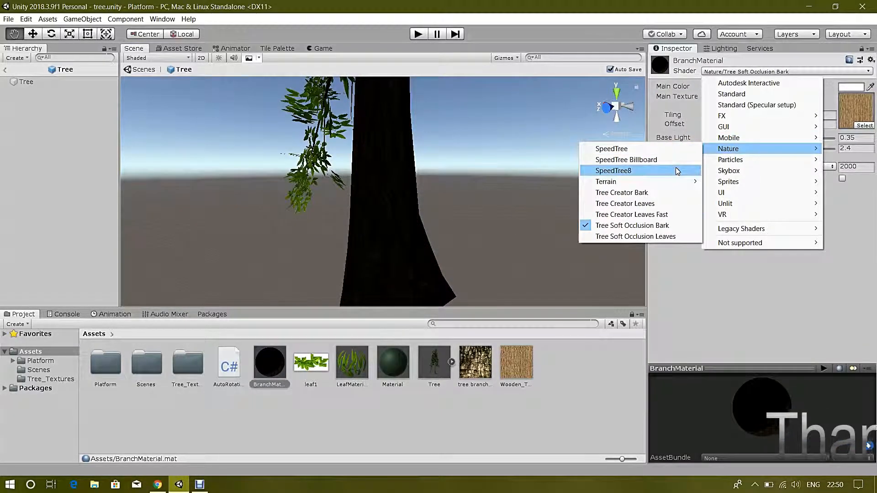
{"action": "left_click", "coordinate": [665, 206]}
{"action": "left_click", "coordinate": [754, 71]}
{"action": "left_click", "coordinate": [722, 83]}
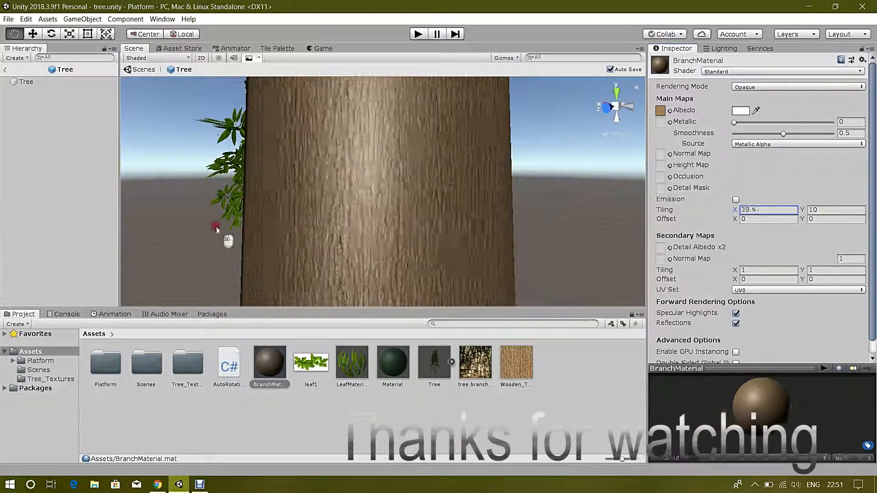
- Tile the bark texture 5 by 5 and lower smoothness to 0, keeping Metallic Alpha source
{"action": "type", "text": "15"}
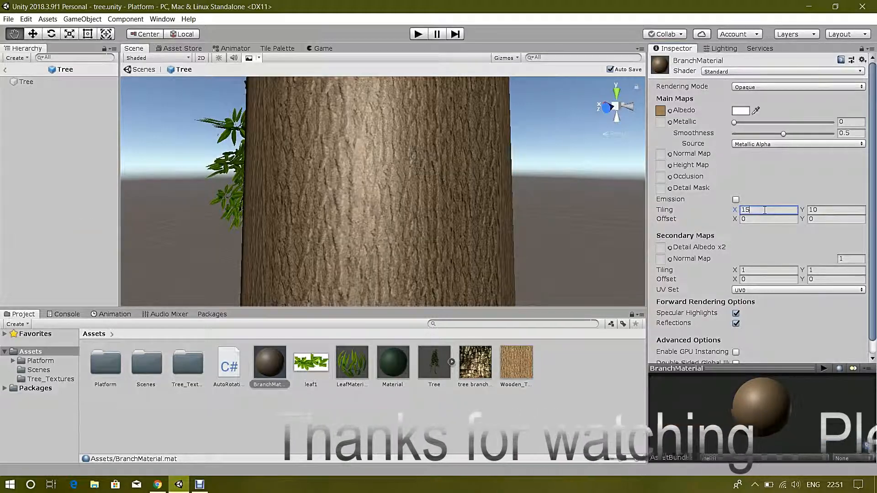
{"action": "left_click_drag", "start_coordinate": [784, 134], "coordinate": [742, 135]}
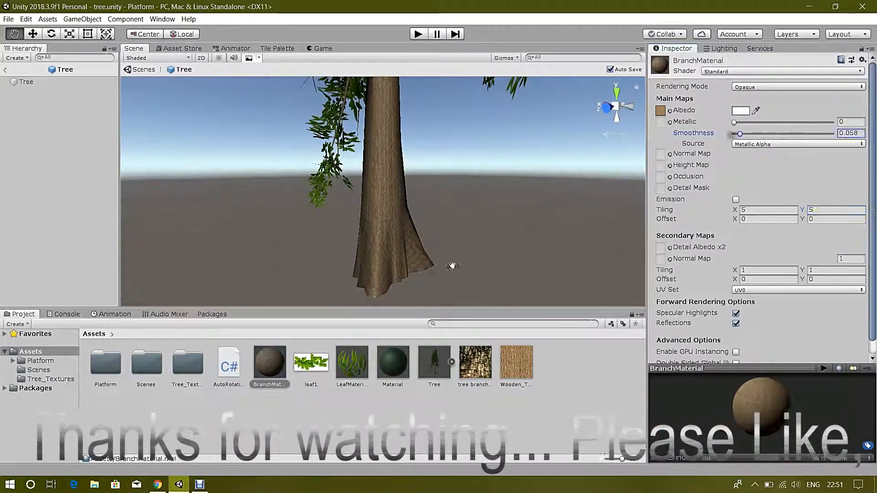
{"action": "left_click", "coordinate": [798, 144]}
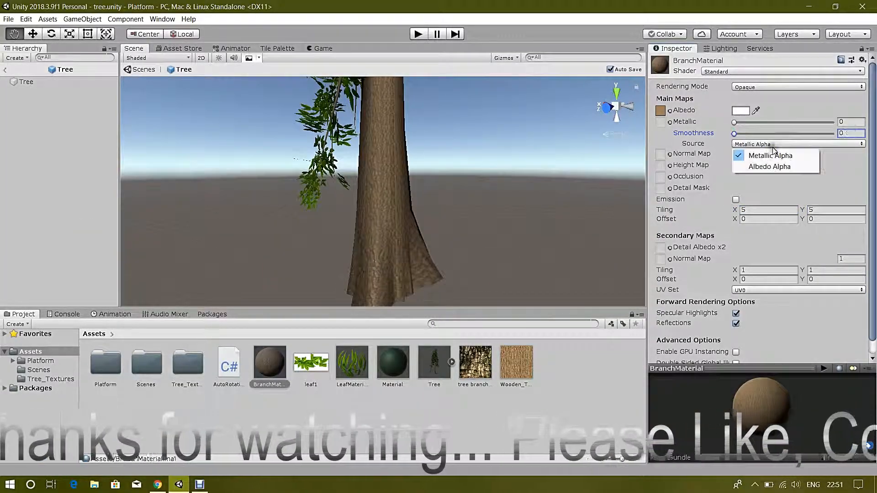
{"action": "left_click", "coordinate": [754, 151]}
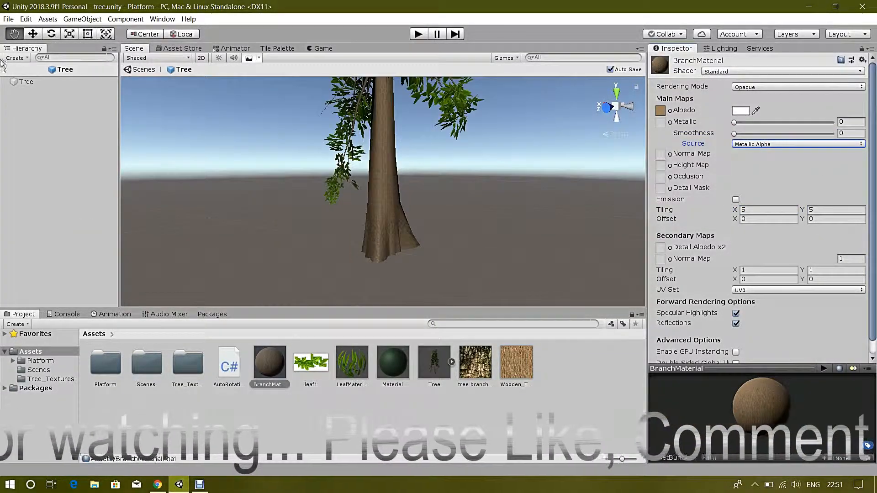